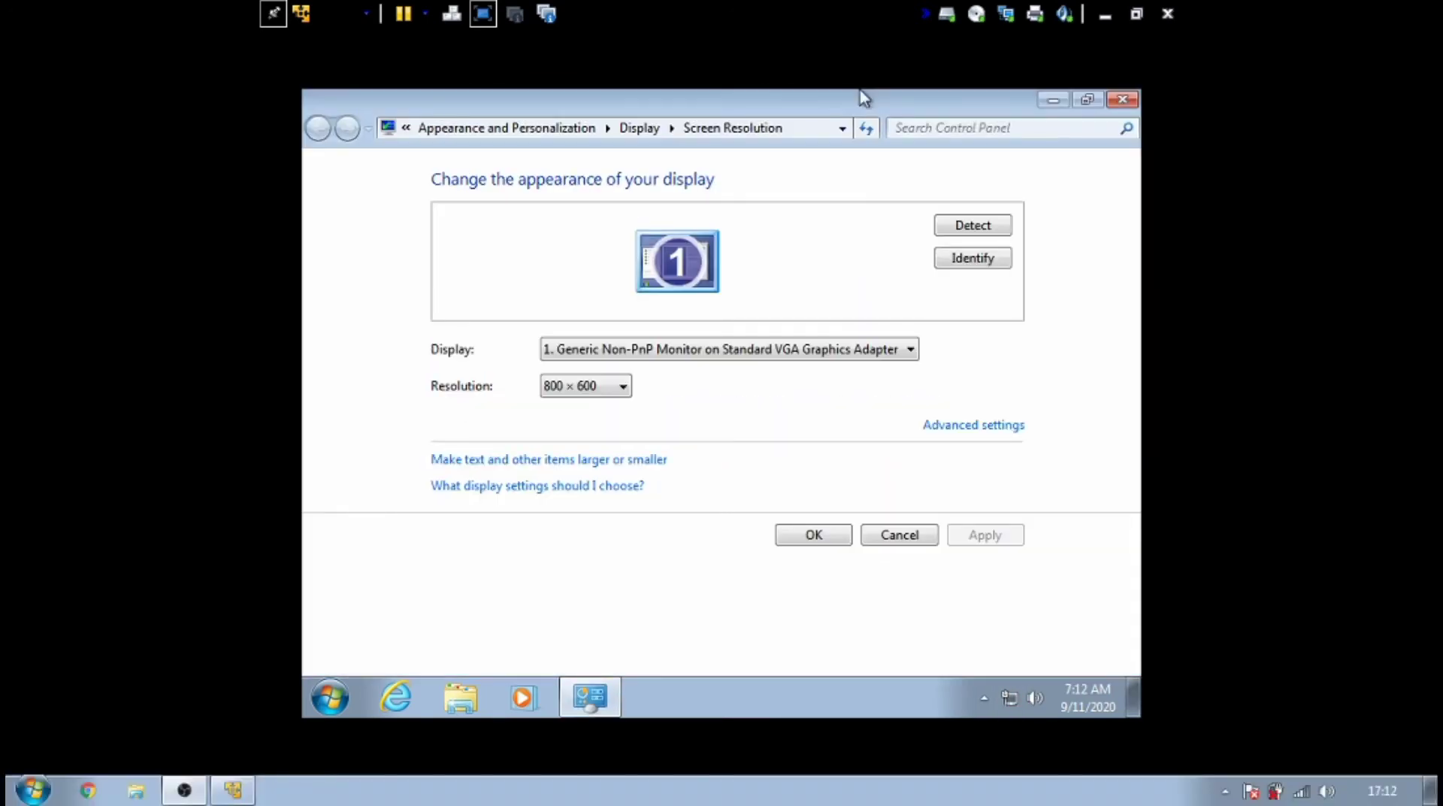
- Set the screen resolution to 1366 × 768, apply it and keep the display changes
click(587, 385)
drag(568, 475, 573, 509)
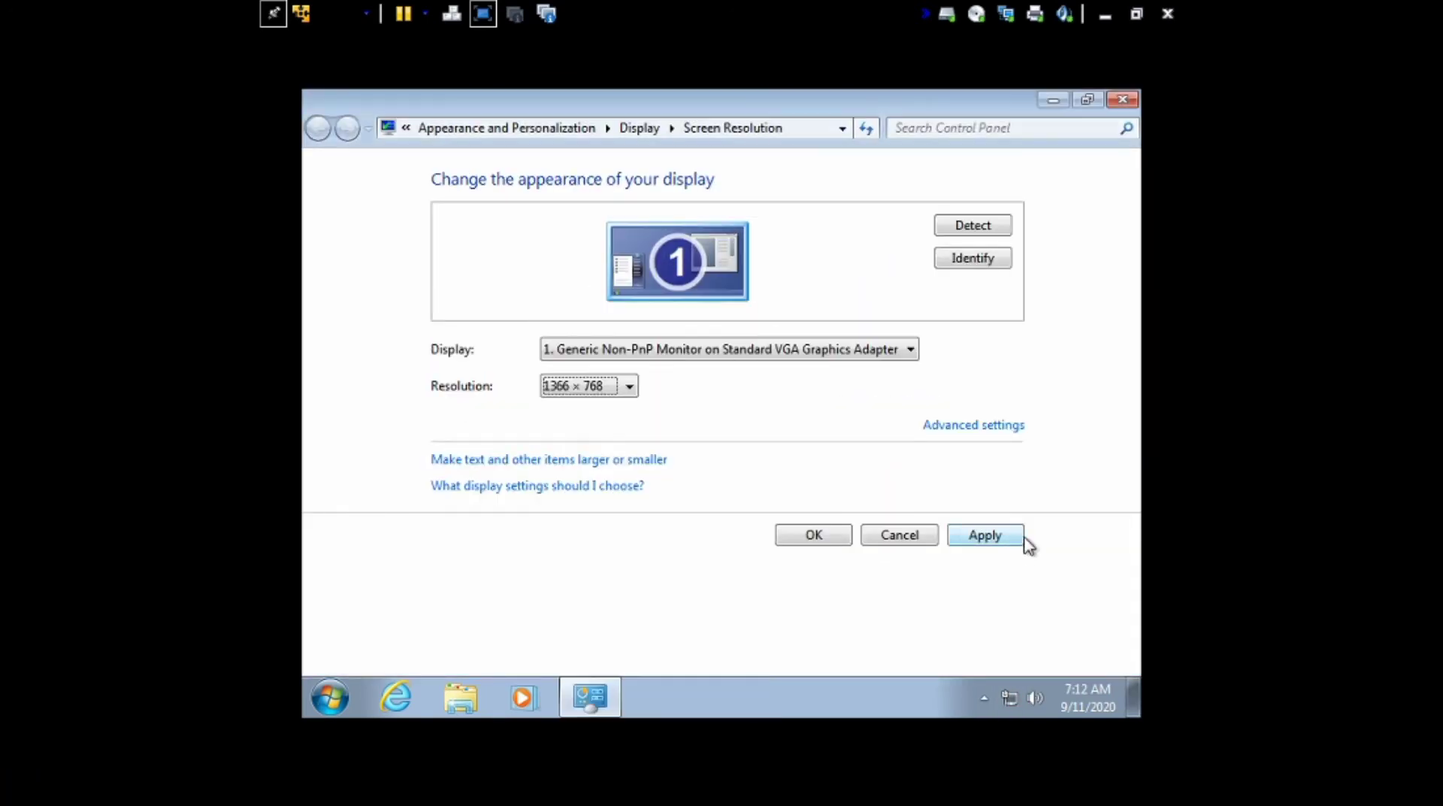
click(1021, 538)
click(751, 471)
- View the computer's basic system information and check the Windows version with winver
right_click(42, 37)
click(142, 255)
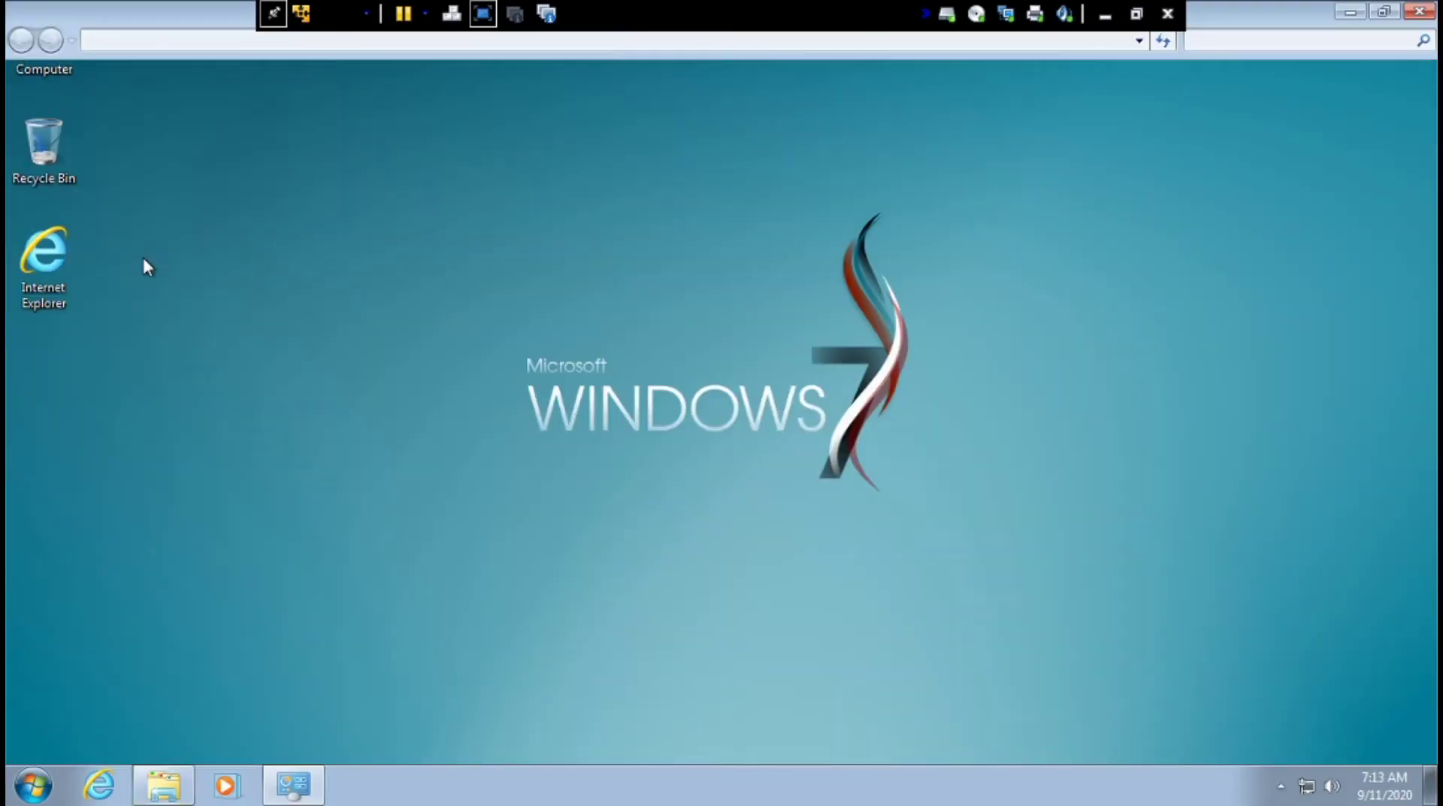
key(super+r)
text(winver)
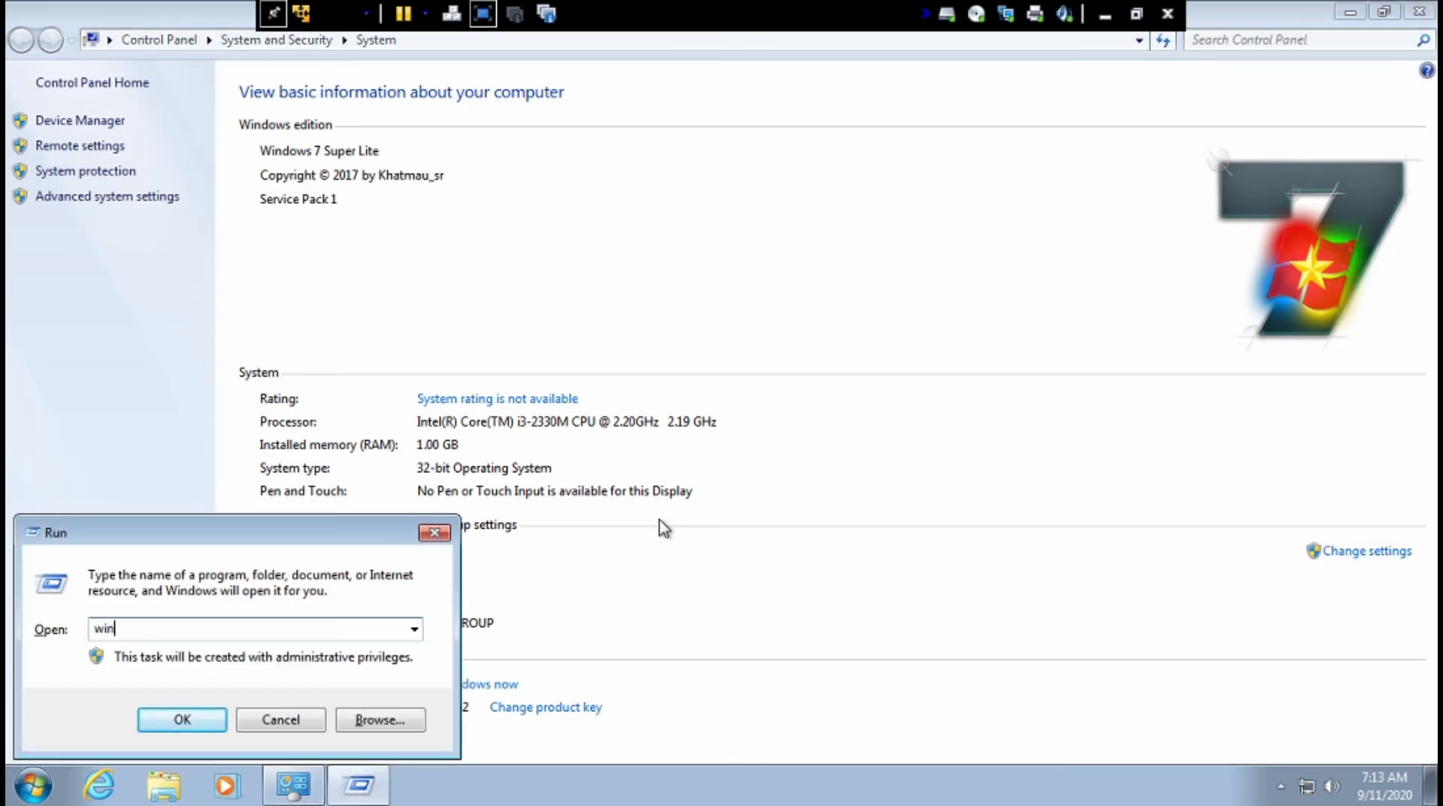
key(Return)
key(Return)
- In the advanced system settings, adjust the performance visual effects for best performance, apply the change and close the system windows
click(106, 197)
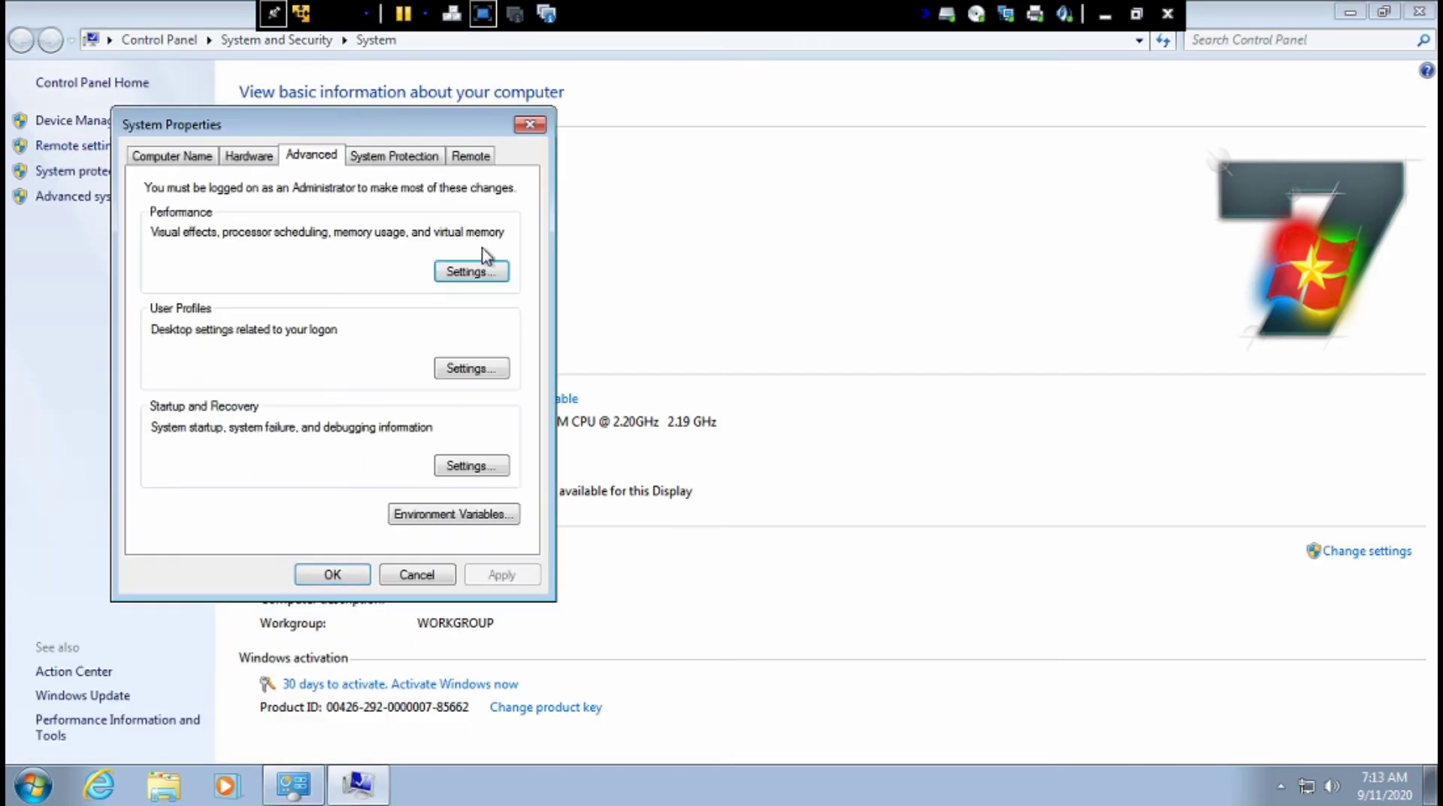
click(474, 271)
click(183, 300)
click(480, 721)
click(316, 719)
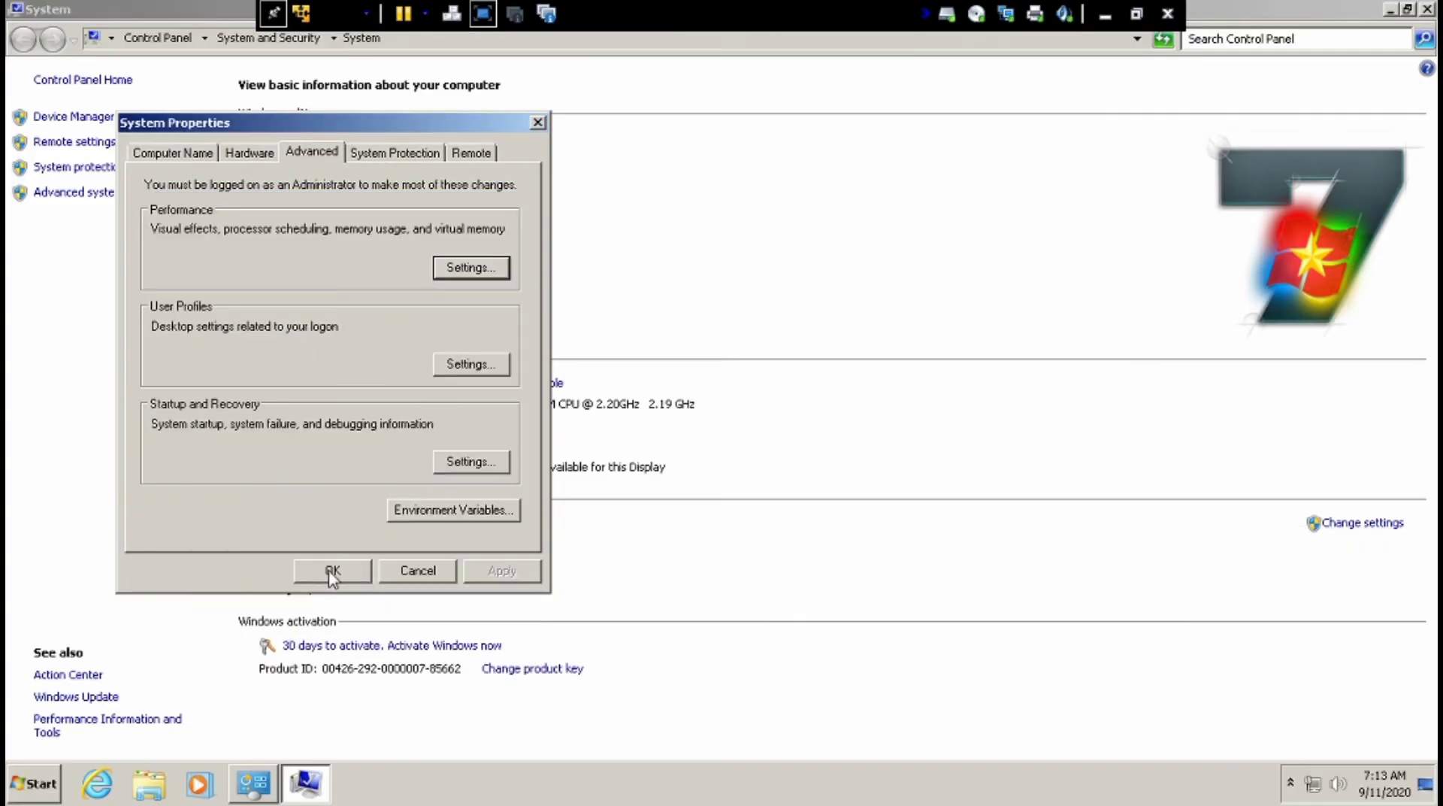
click(378, 571)
click(1428, 9)
- Apply the Windows 7 Aero theme in the desktop personalization settings and close the window
right_click(648, 355)
click(725, 539)
click(300, 431)
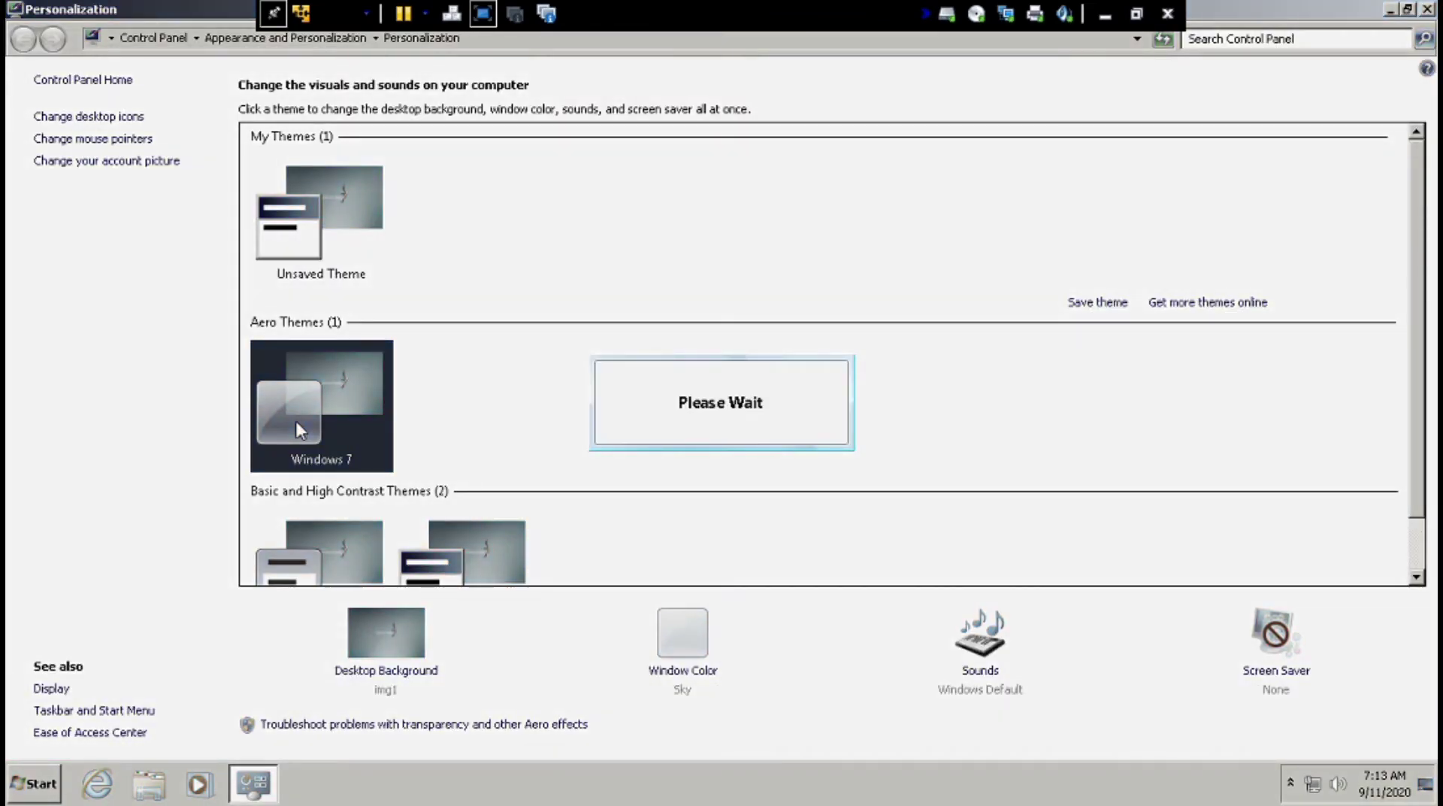
key(alt+F4)
- Check the User Account Control notification level in Control Panel's user account settings, accept it and close the windows
click(33, 786)
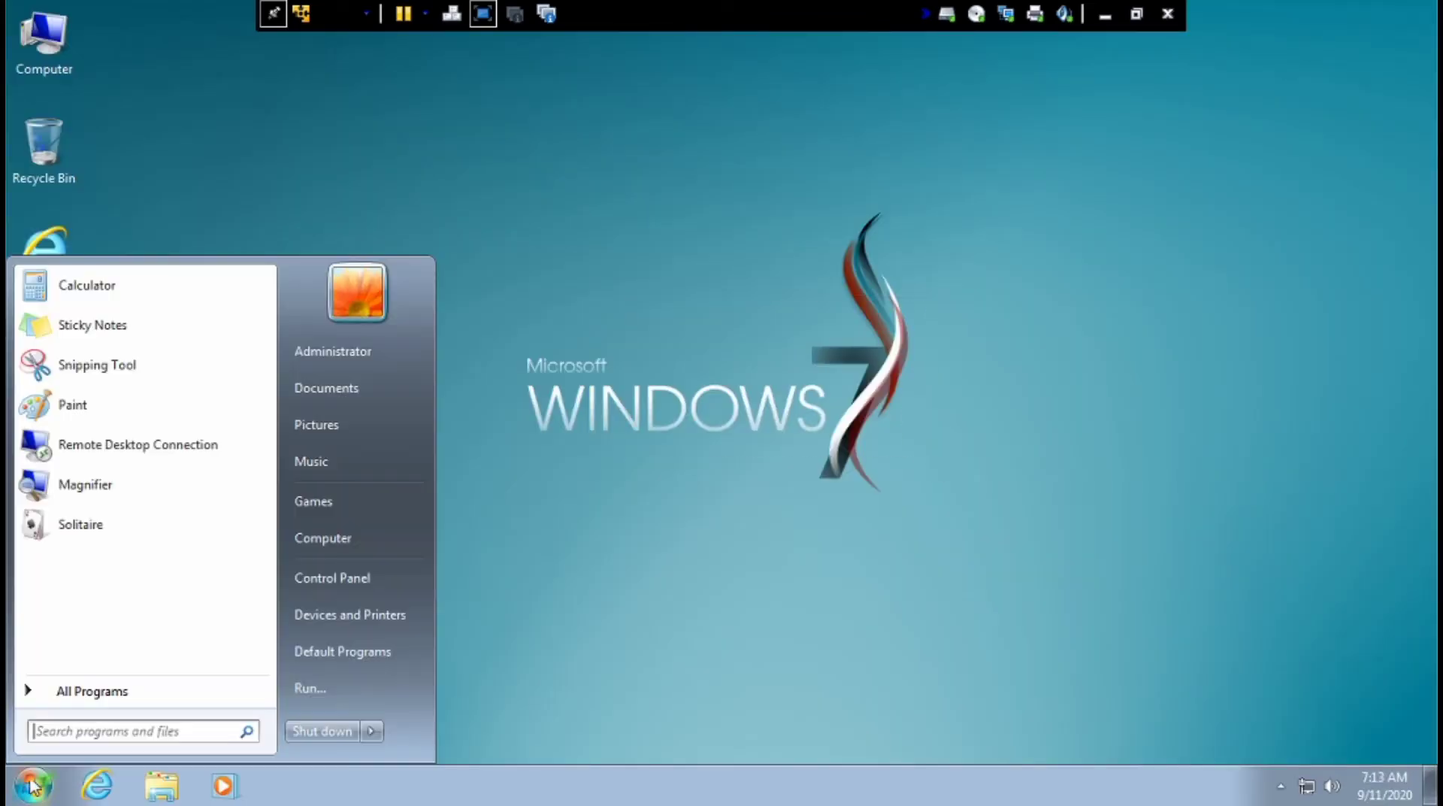
right_click(368, 584)
click(408, 593)
click(872, 146)
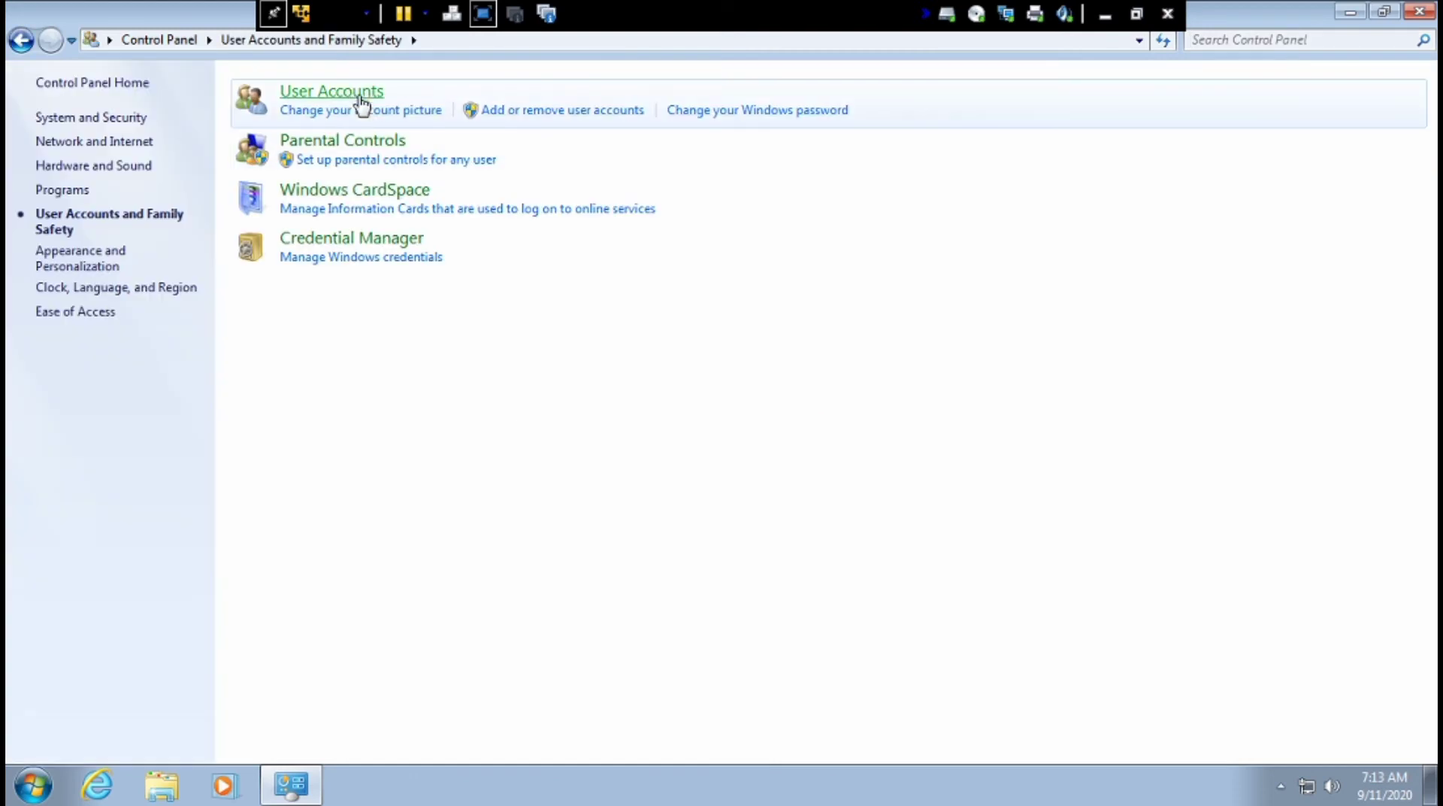
click(349, 93)
click(338, 236)
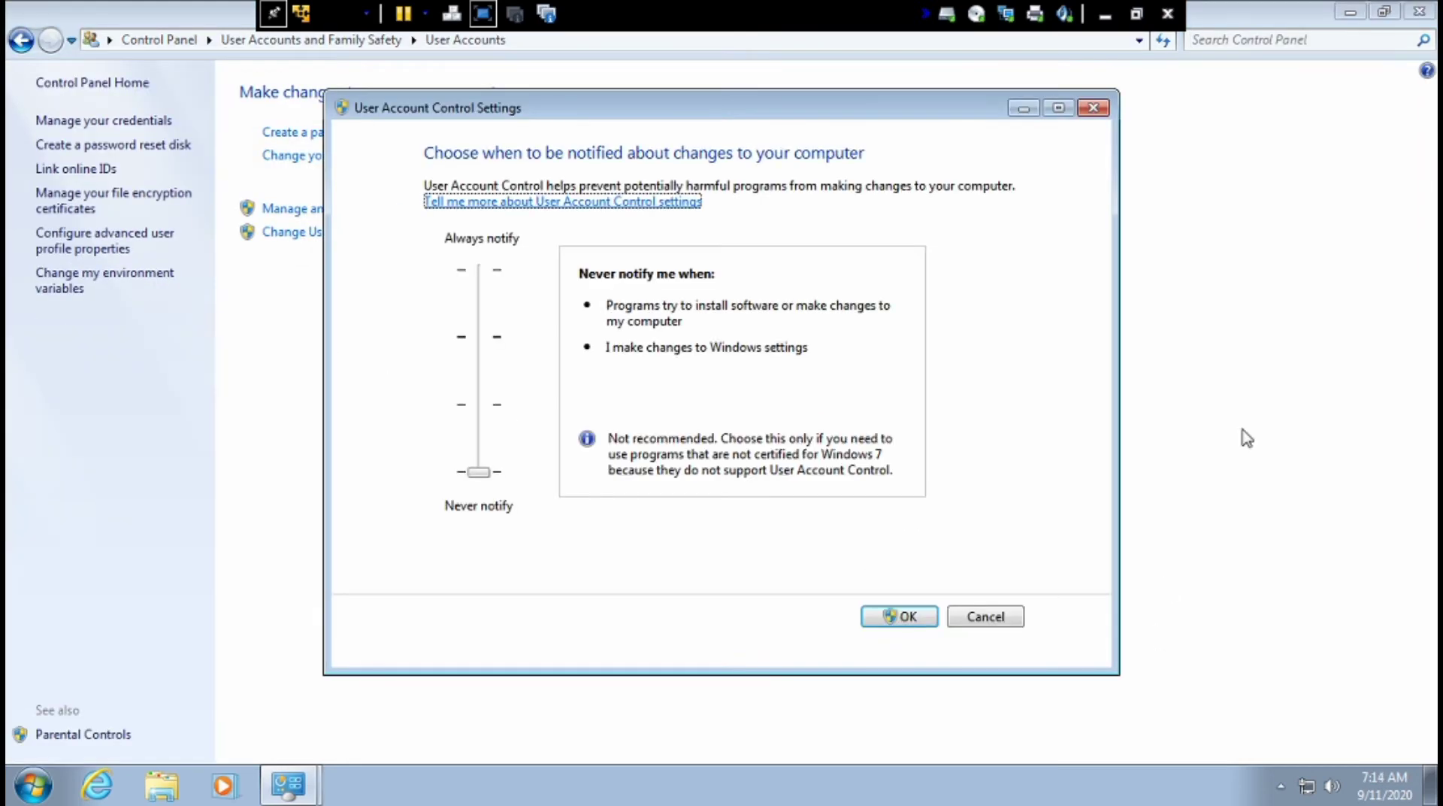
key(Return)
key(alt+F4)
- In the virtual machine settings, mount the VMware Tools ISO image from the deale mele folder on drive E:
click(344, 13)
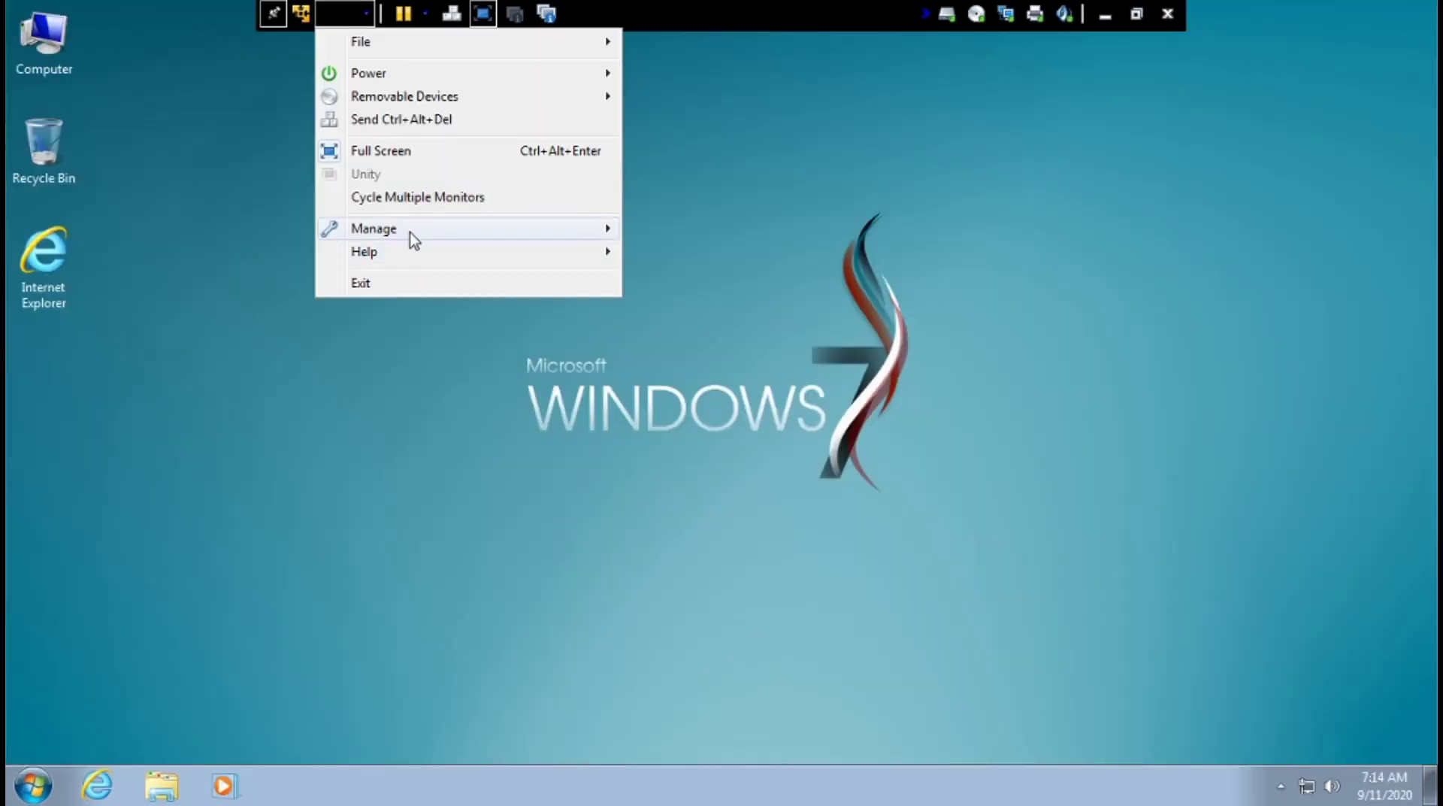
click(672, 277)
click(421, 255)
click(989, 345)
click(608, 174)
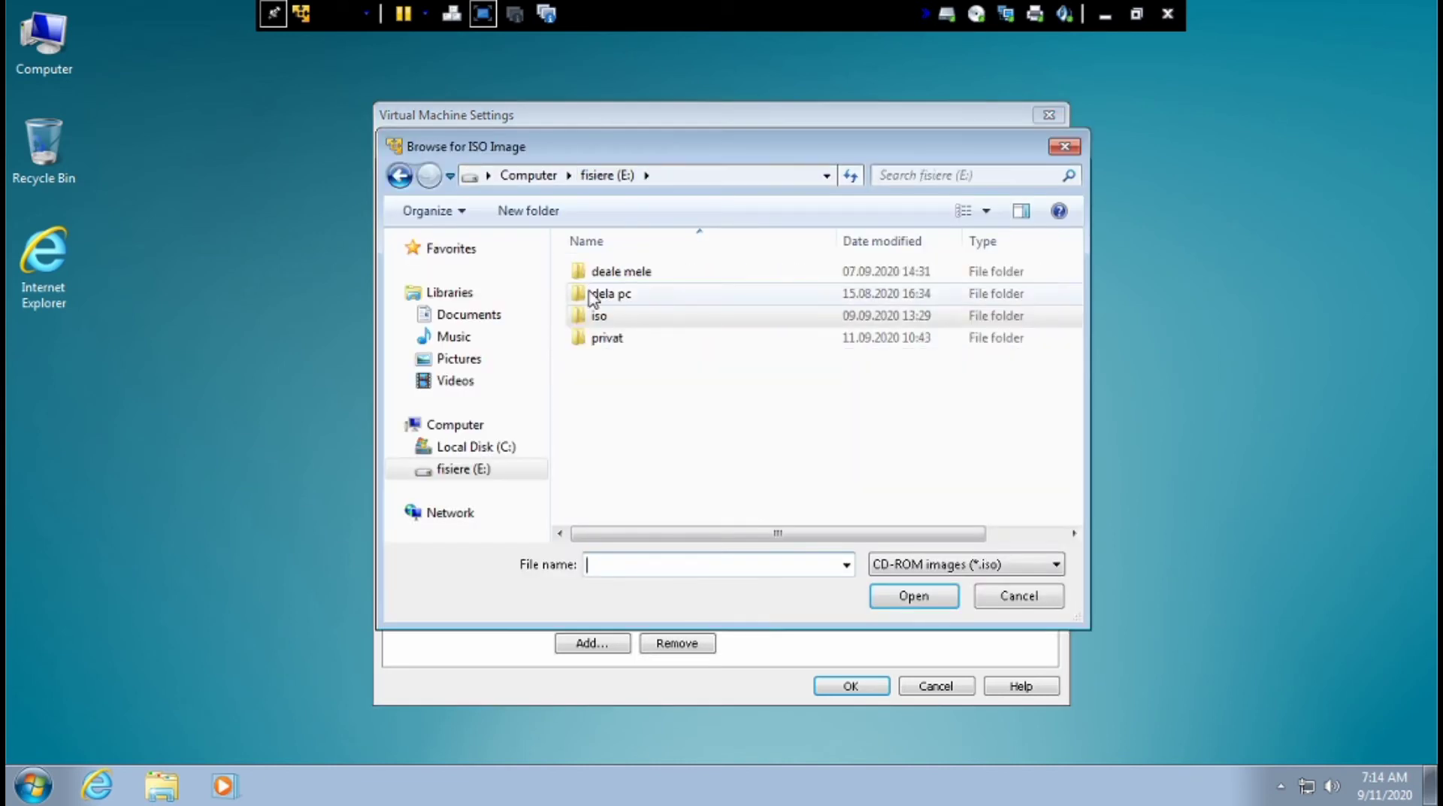
double_click(620, 270)
double_click(747, 316)
double_click(747, 271)
click(851, 686)
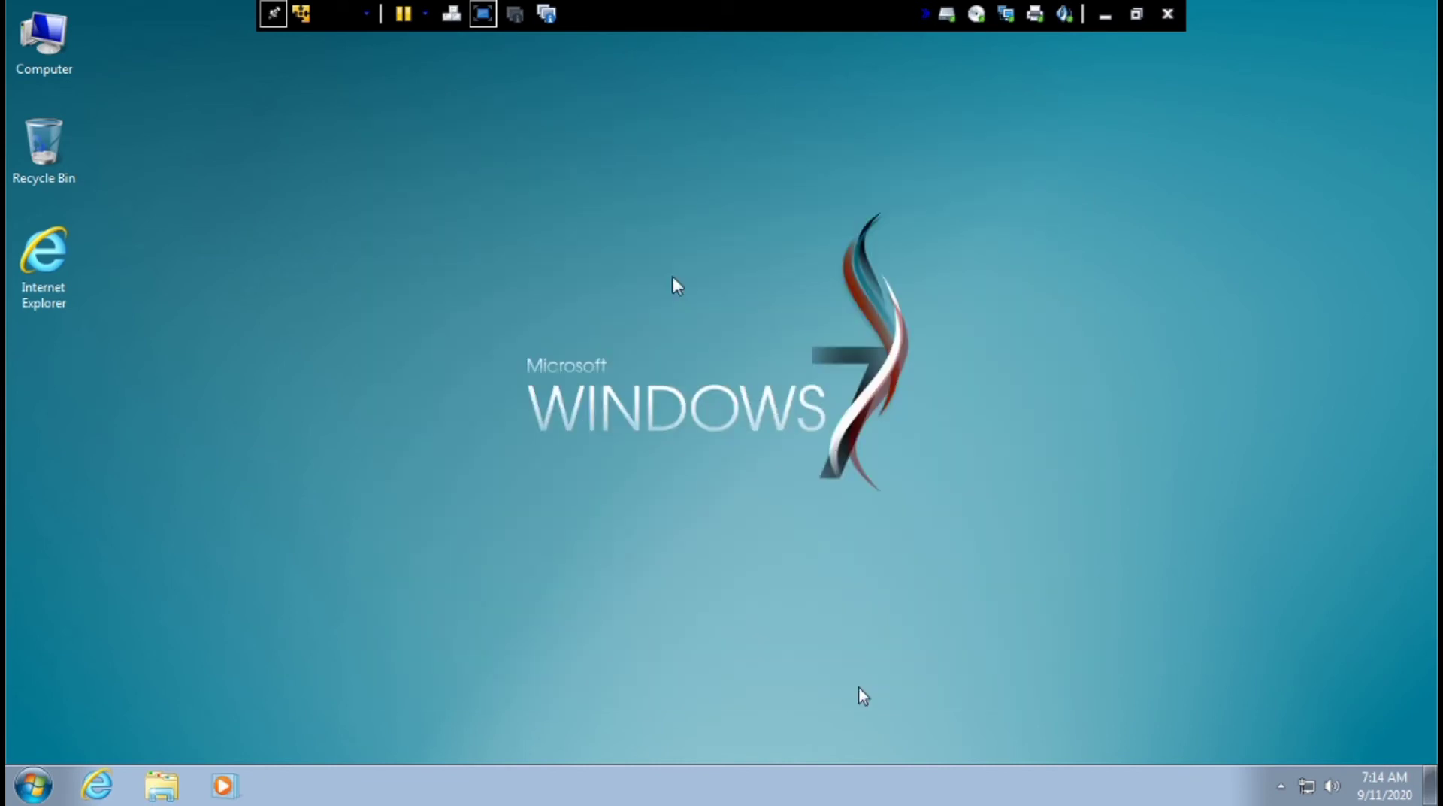
- Launch the VMware Tools setup from DVD drive D: and close the Computer and AutoPlay windows
double_click(21, 53)
drag(714, 476, 892, 589)
double_click(813, 350)
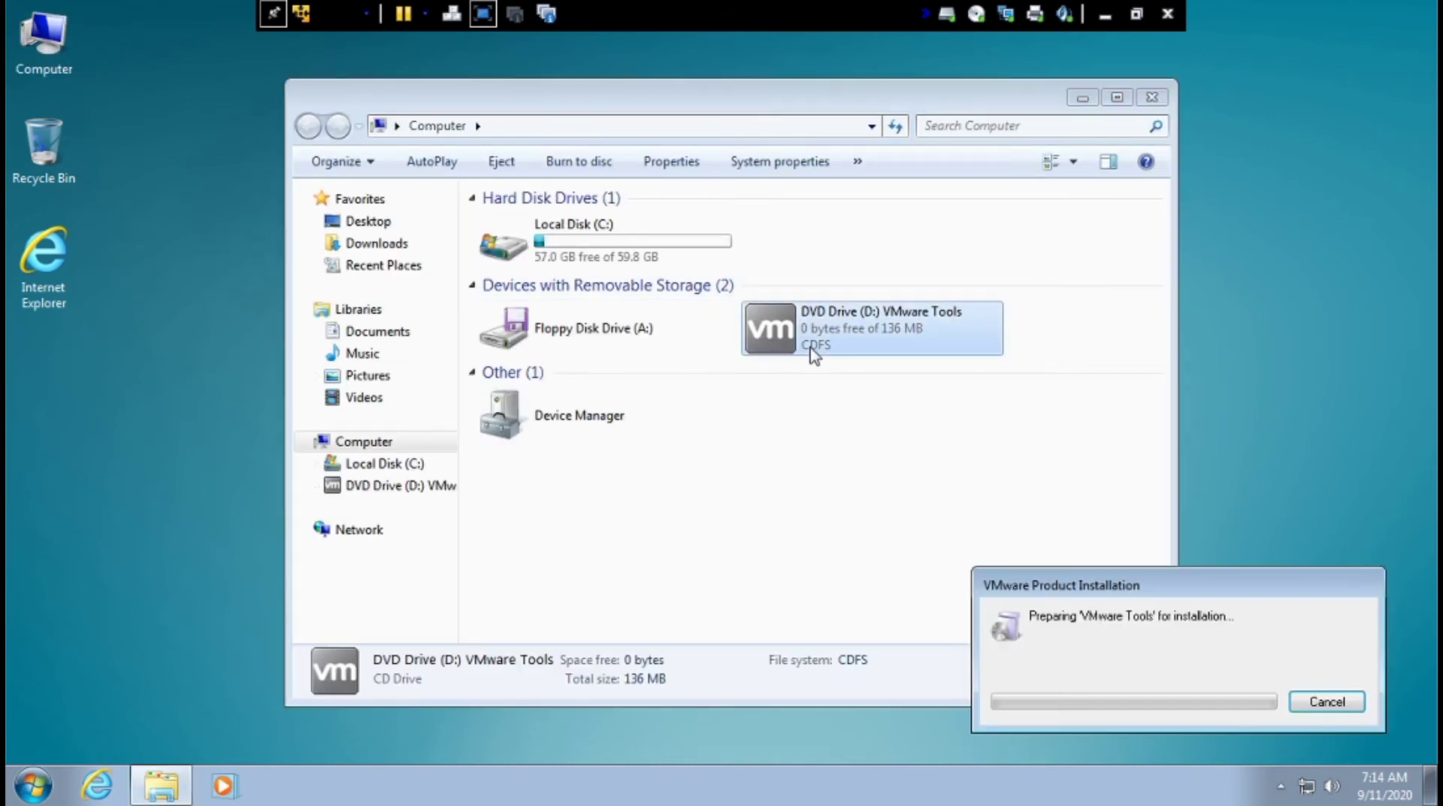
click(1152, 98)
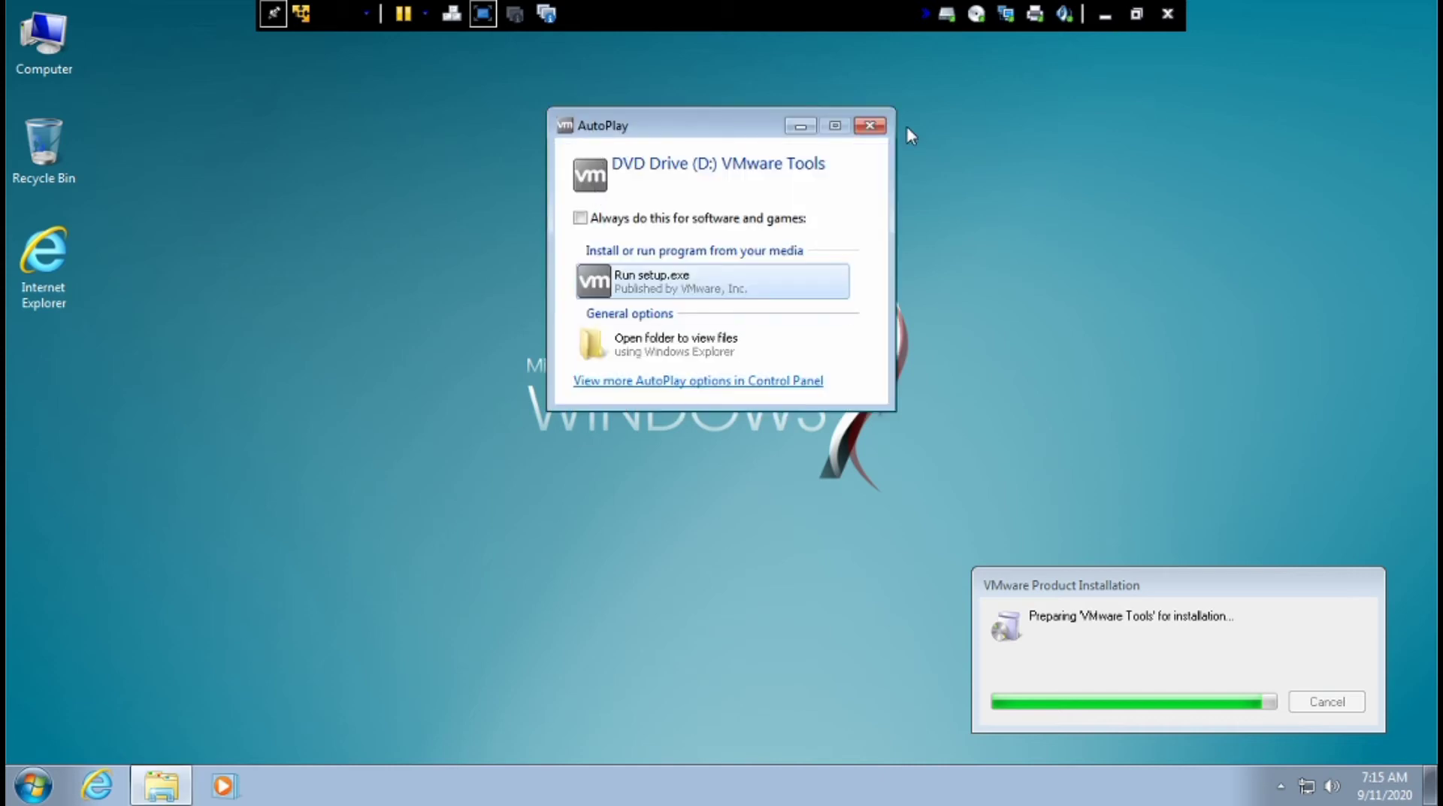
click(870, 124)
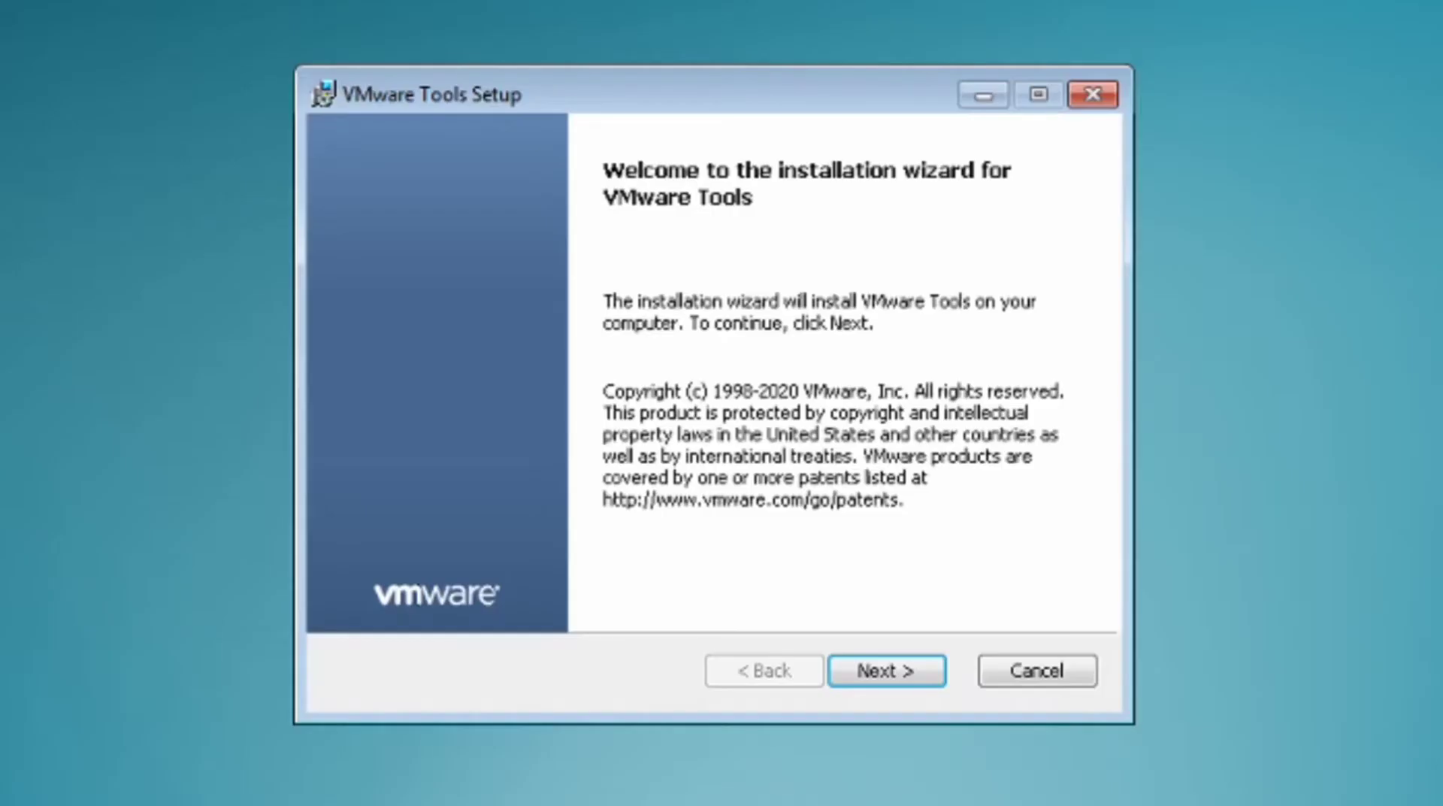
- Install VMware Tools with the Typical setup type
click(887, 671)
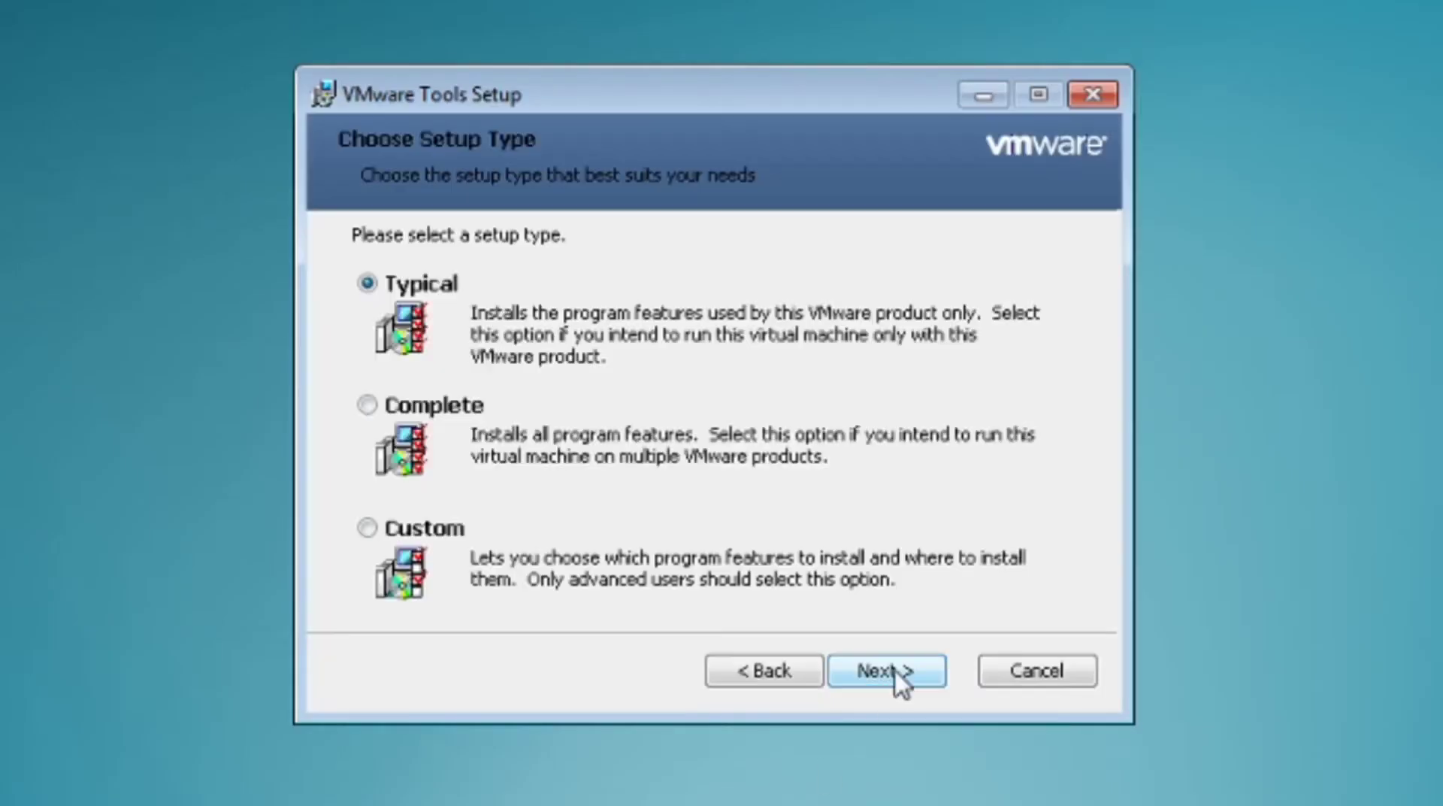
click(887, 670)
click(834, 670)
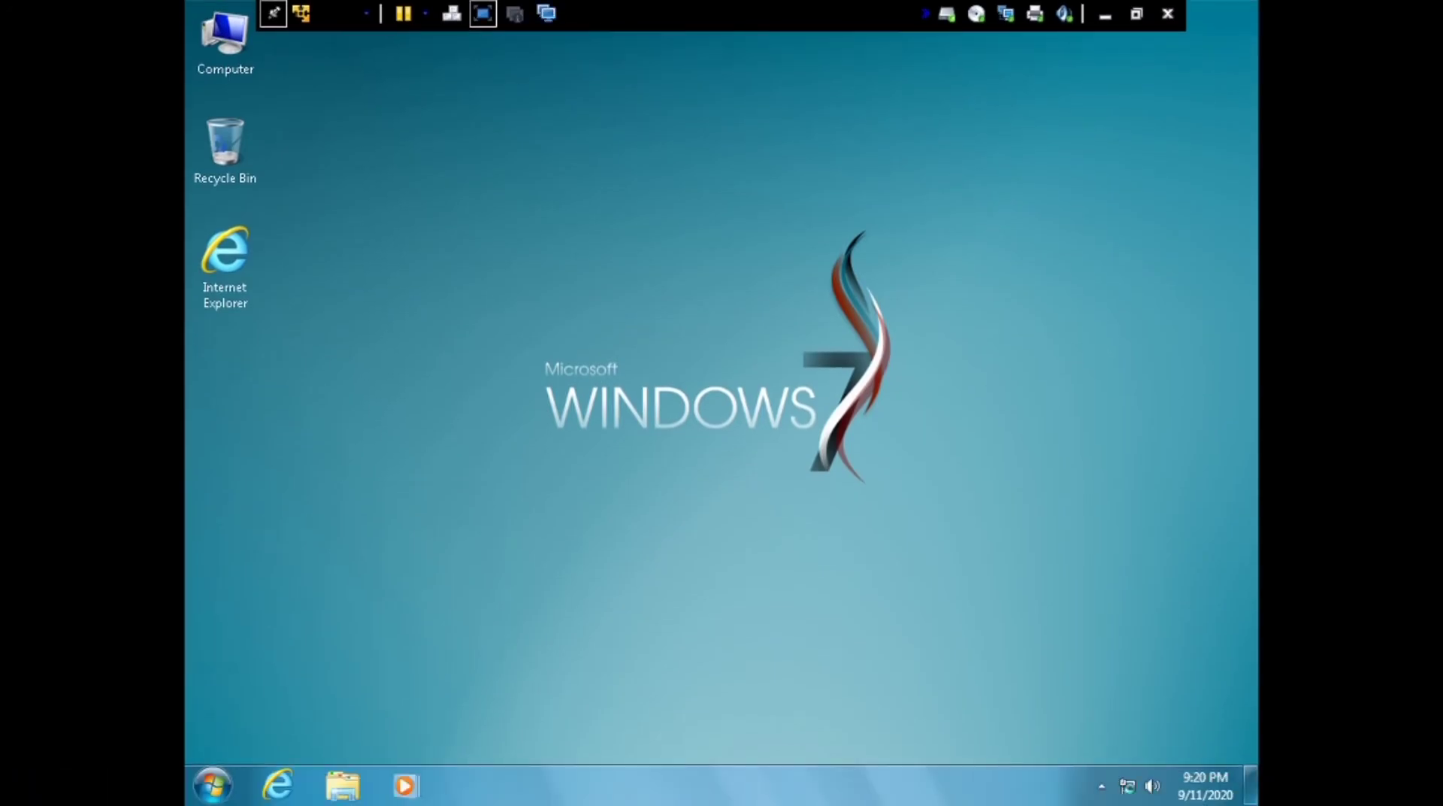
- View the desktop's personalization themes and close the window
right_click(807, 537)
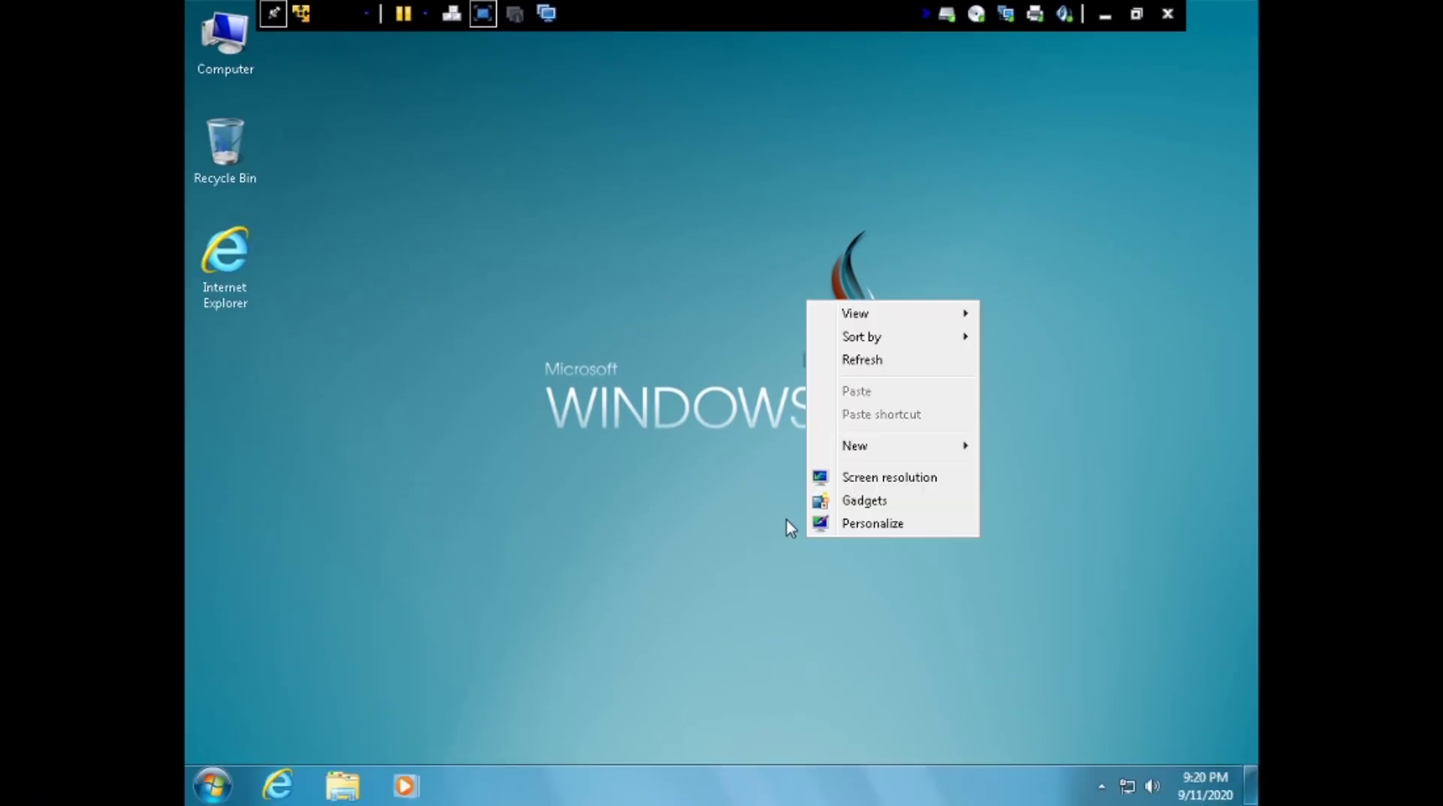
click(872, 523)
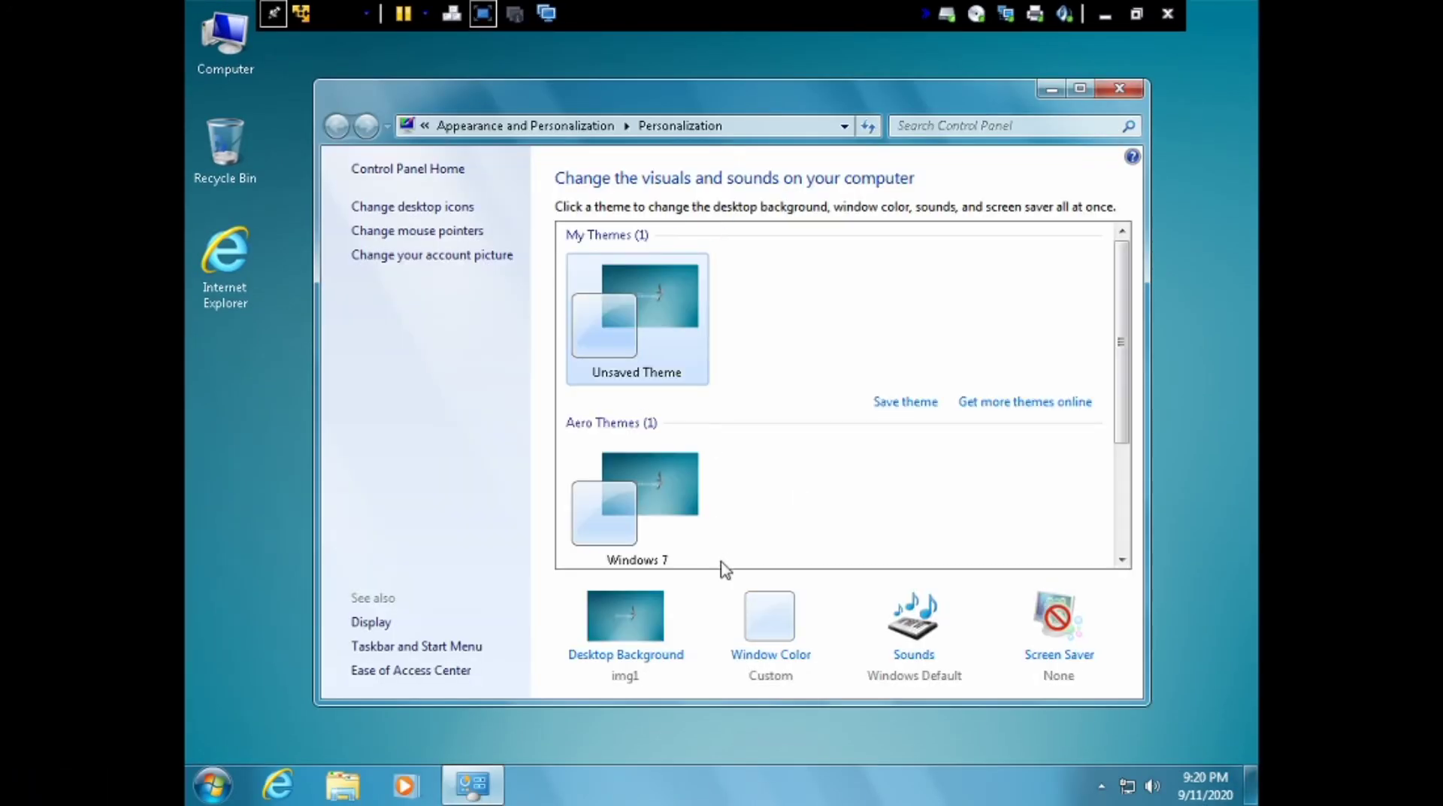
click(1120, 88)
- Change the screen resolution to 1366 × 768, keep the changes and close the display settings
right_click(820, 299)
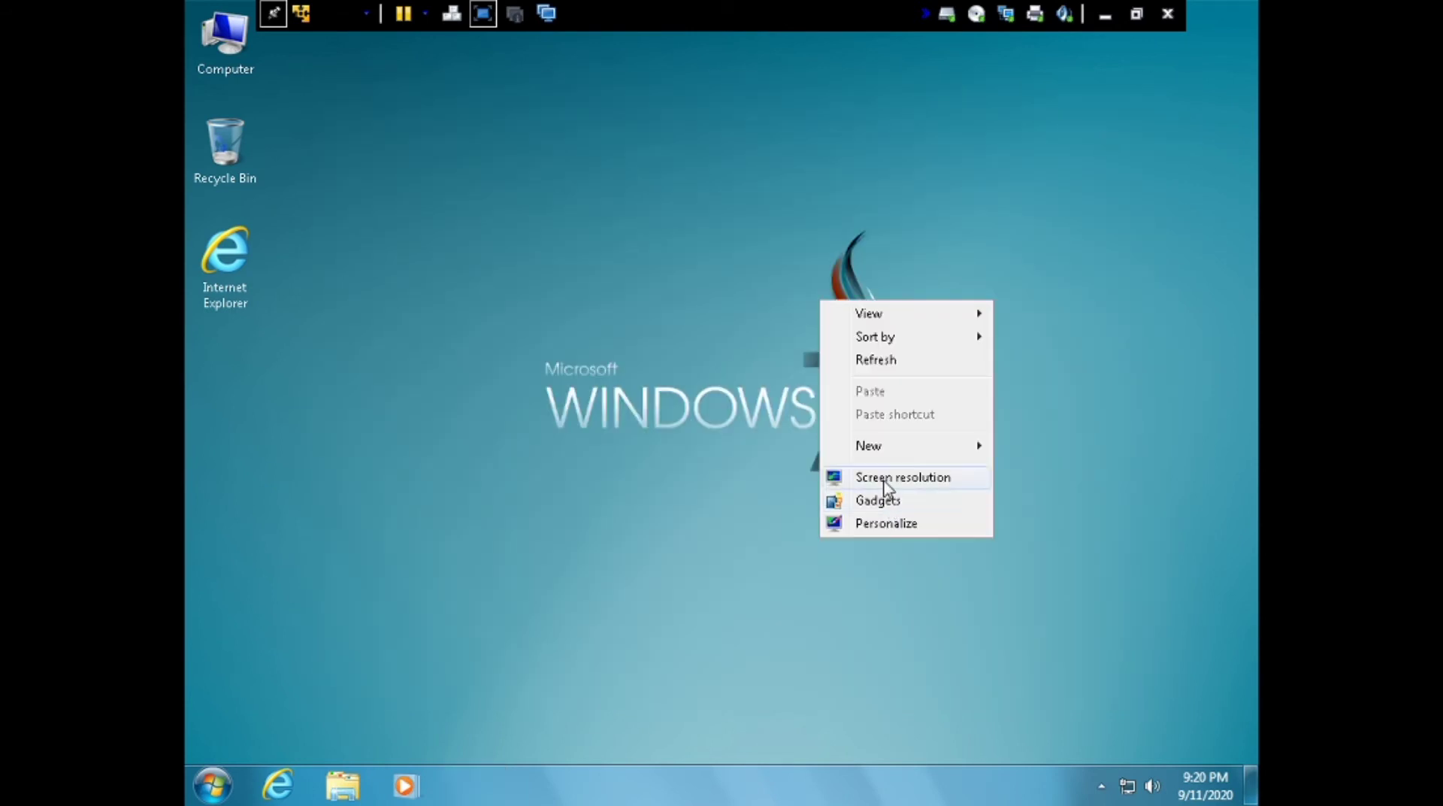
click(883, 480)
click(606, 381)
drag(584, 580, 590, 602)
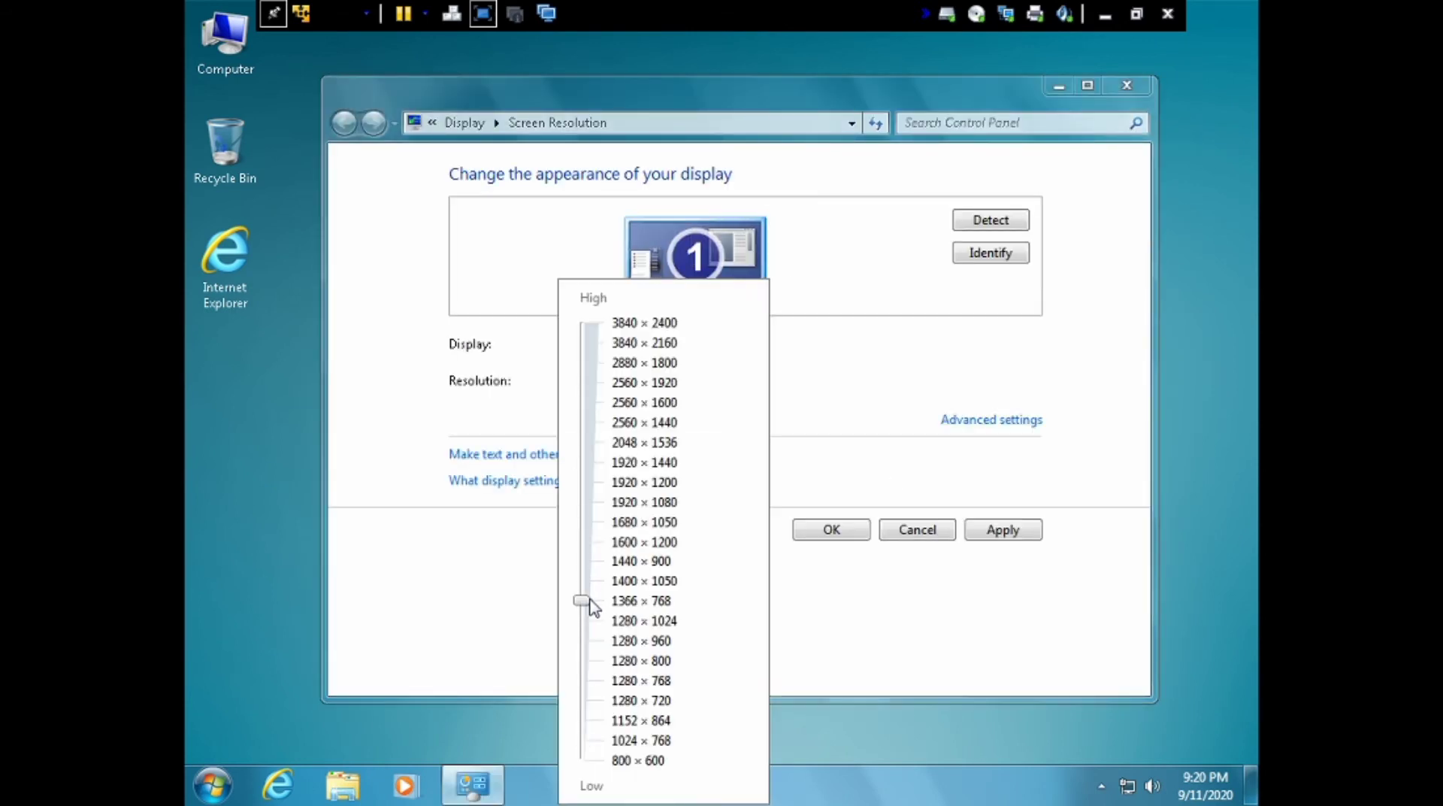
click(1008, 535)
click(977, 531)
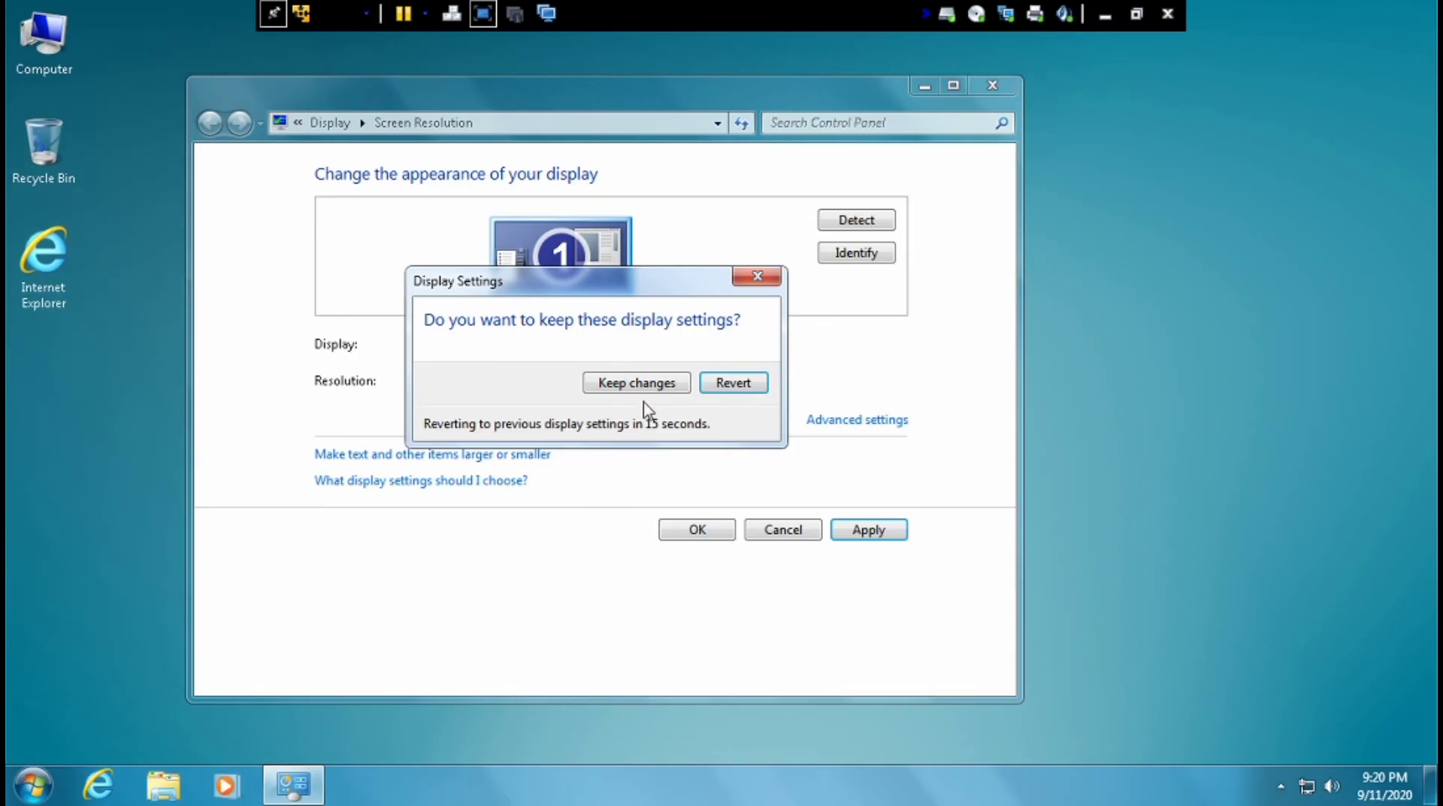
click(639, 383)
click(703, 530)
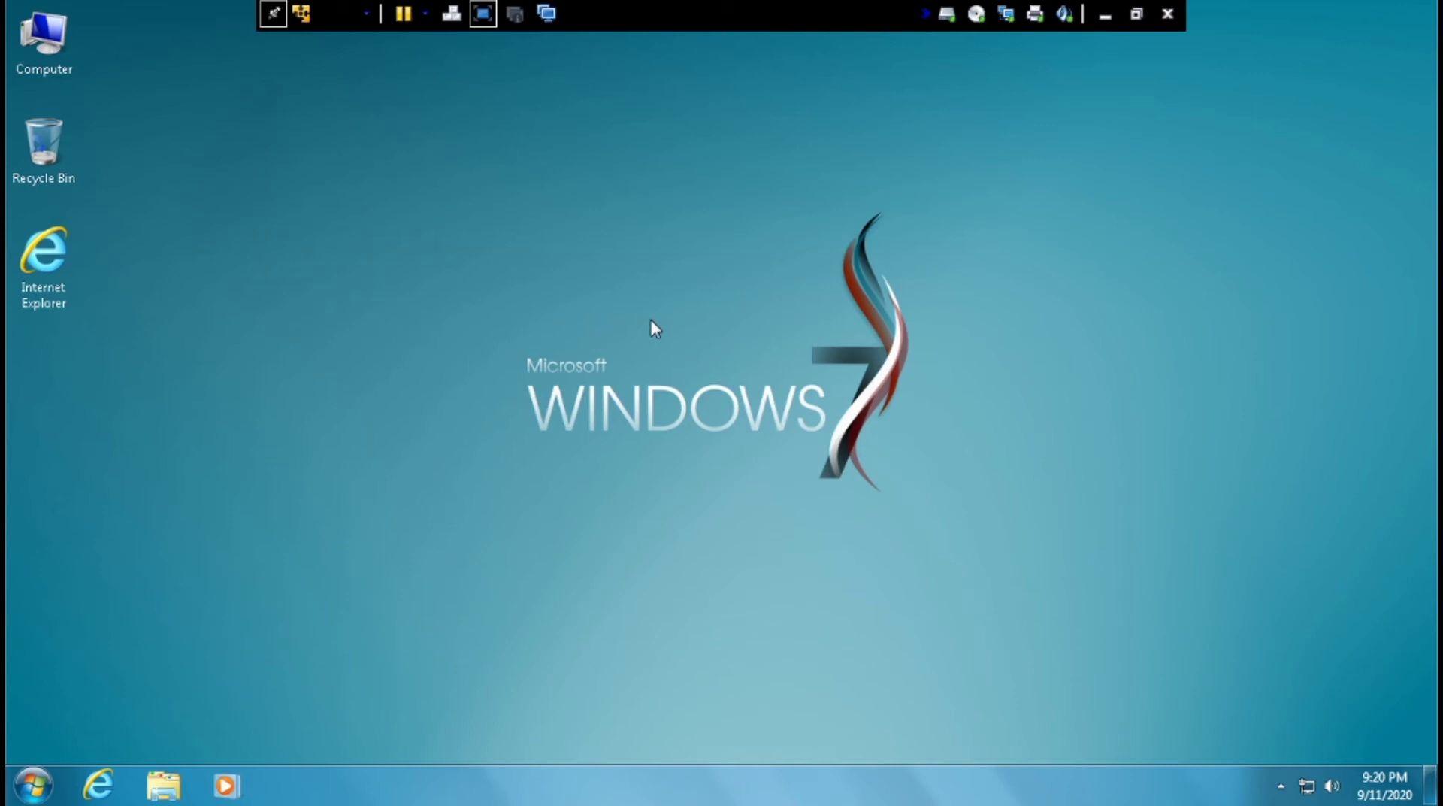
- Download Google Chrome from its Google page in Internet Explorer, run the installer and minimize the browser
click(38, 784)
click(37, 785)
double_click(31, 278)
drag(733, 72, 923, 105)
double_click(926, 109)
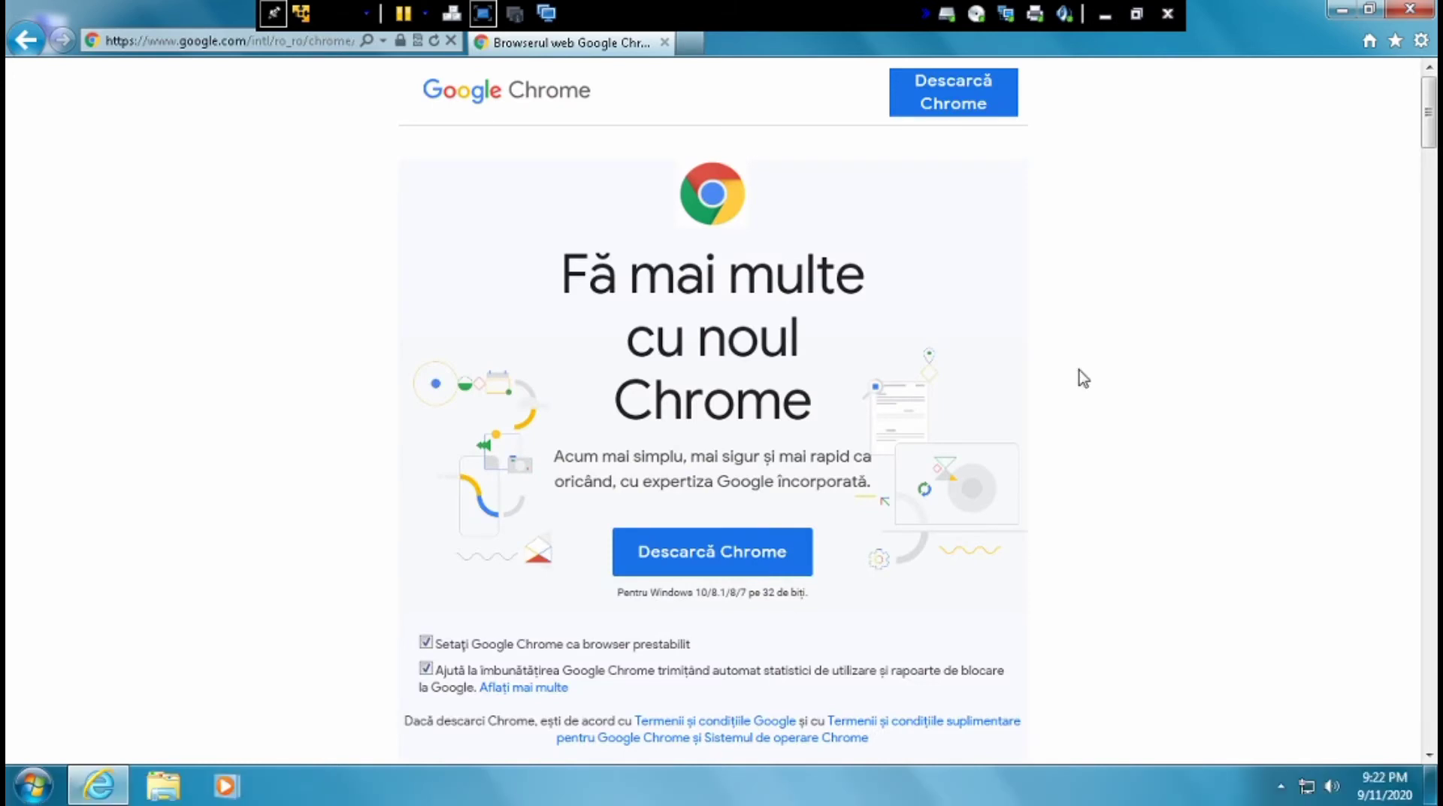
click(720, 554)
click(1008, 740)
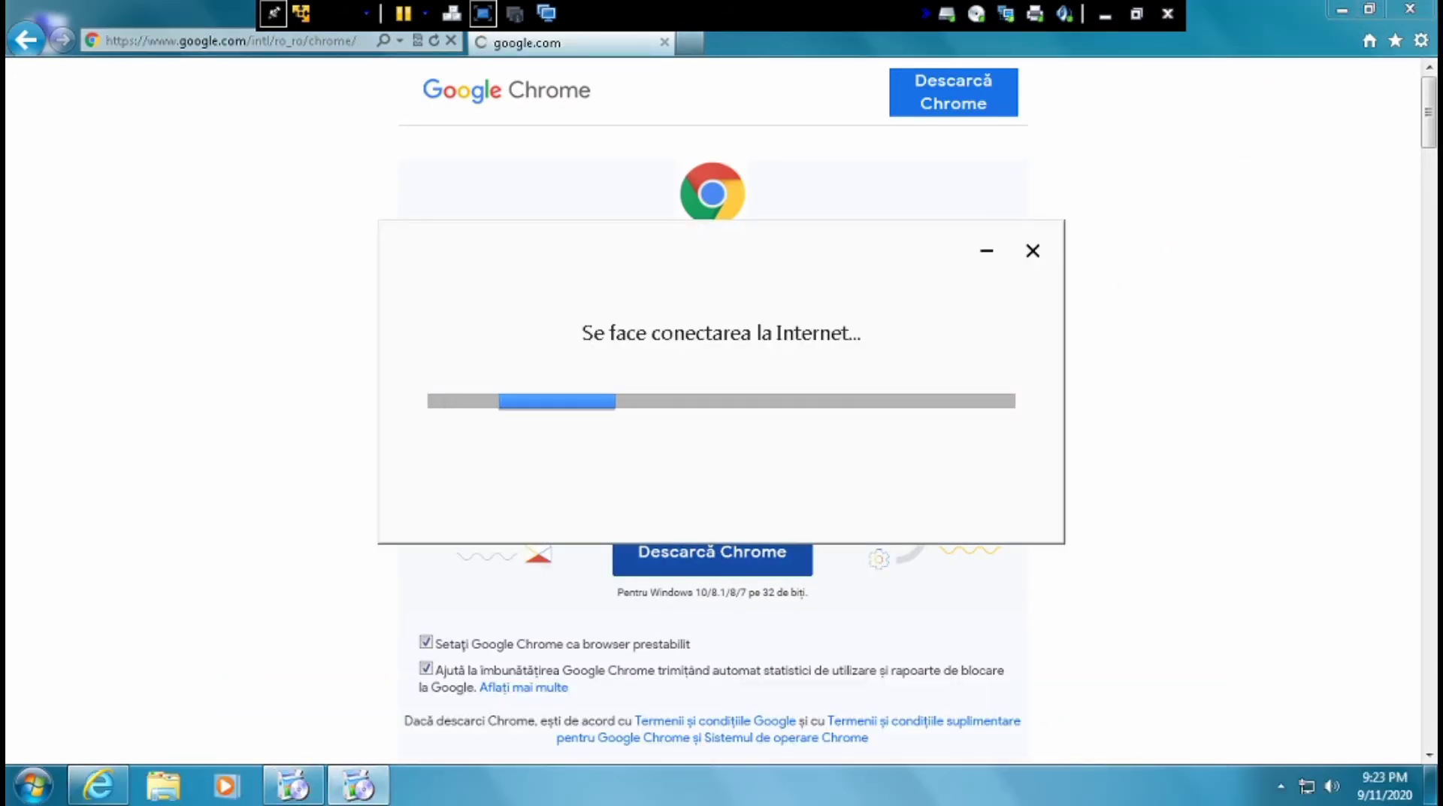
click(1343, 11)
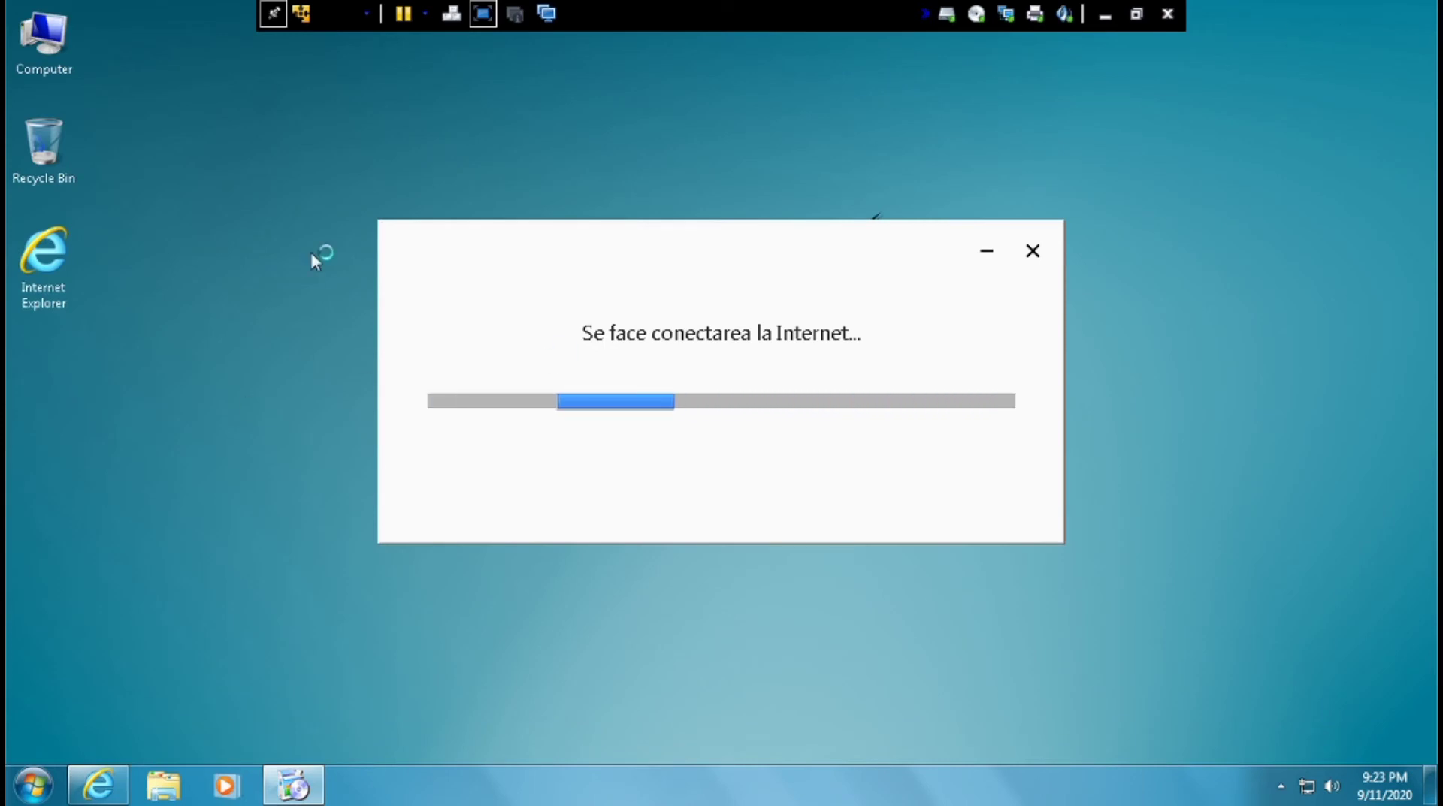
- Move the Recycle Bin to the desktop's lower-right corner and shift the Computer and Internet Explorer icons down in their column
drag(43, 143, 1385, 677)
drag(42, 34, 45, 147)
drag(64, 290, 65, 508)
- Enable the User's Files and Control Panel desktop icons, apply the change and close the personalization windows
right_click(198, 390)
click(316, 618)
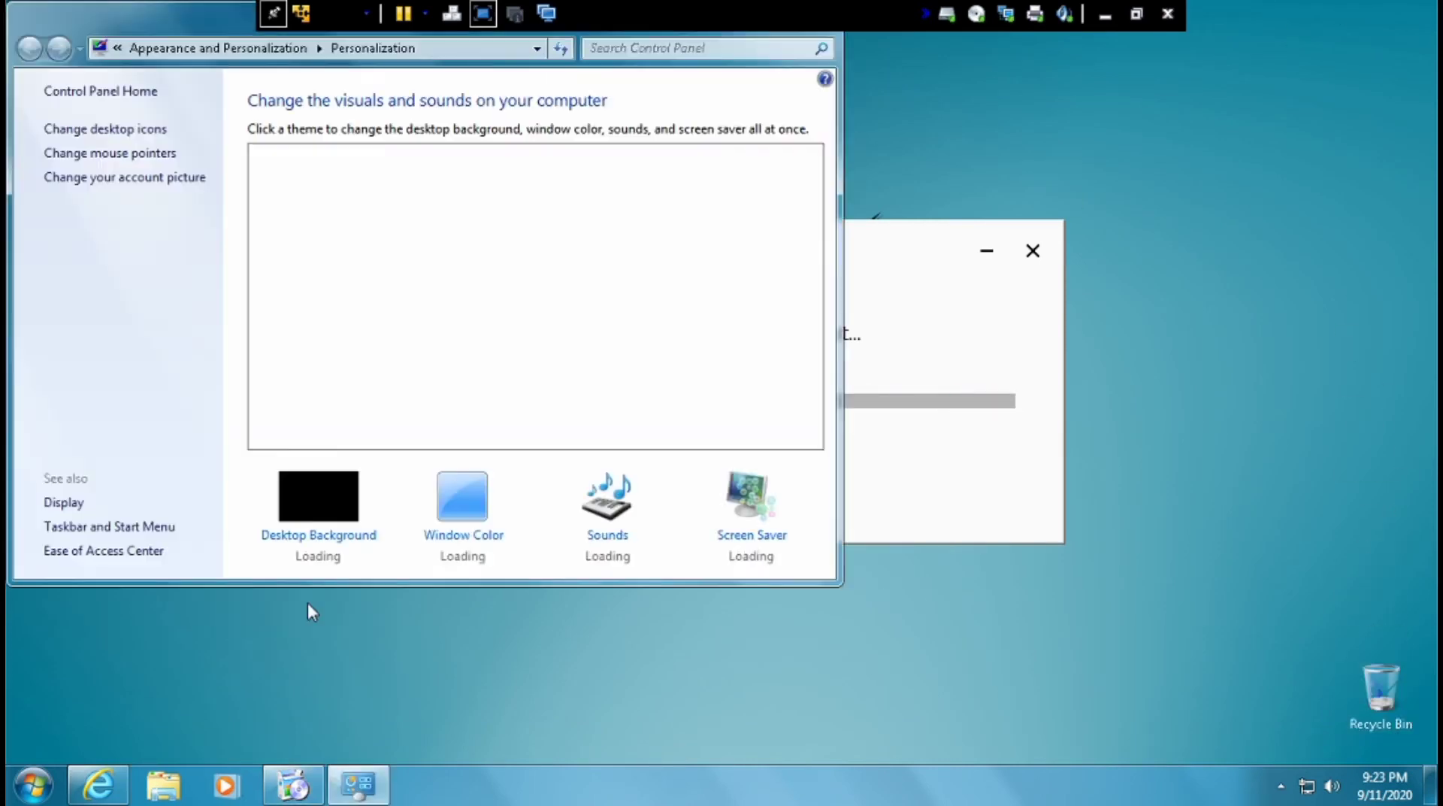
click(139, 131)
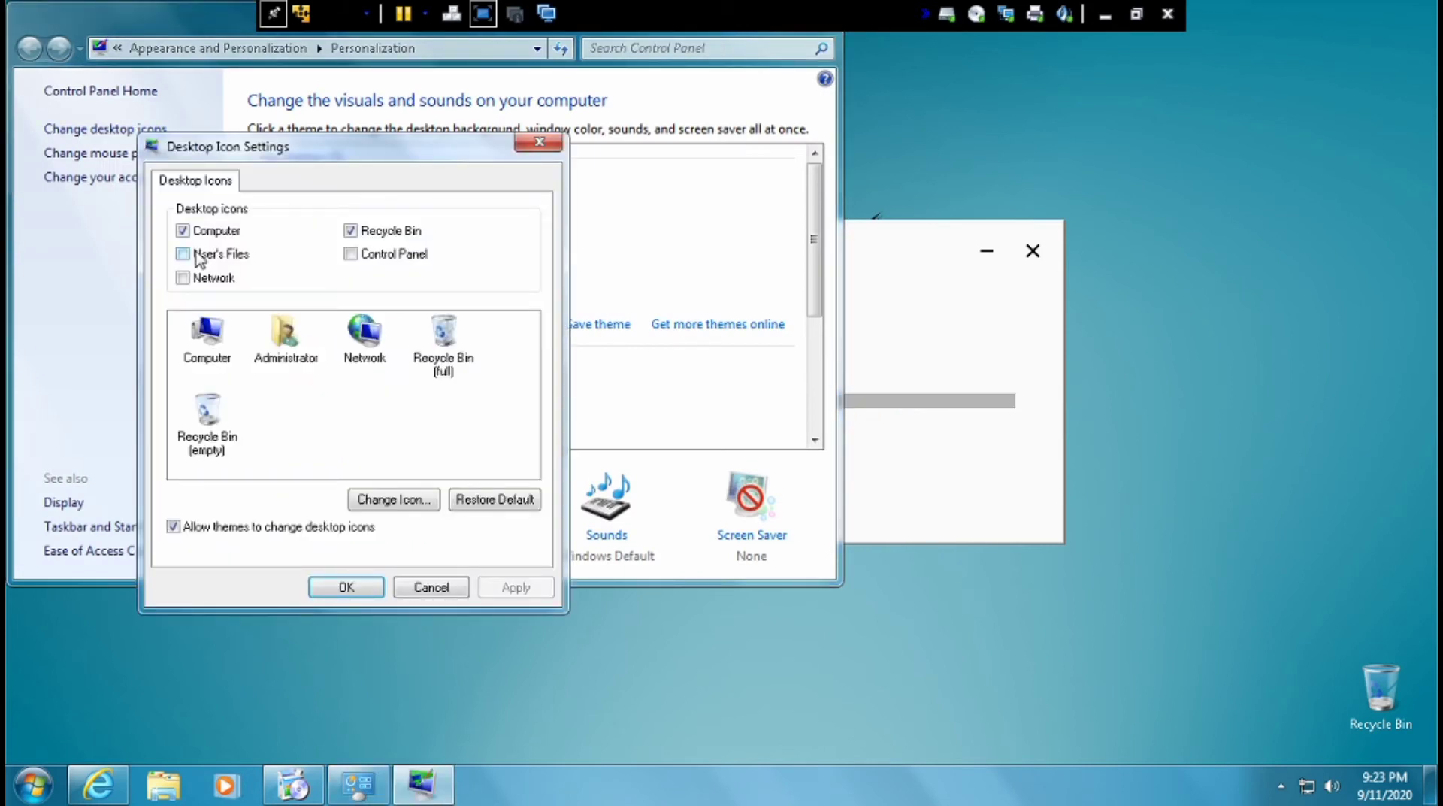
click(197, 253)
click(535, 586)
click(368, 586)
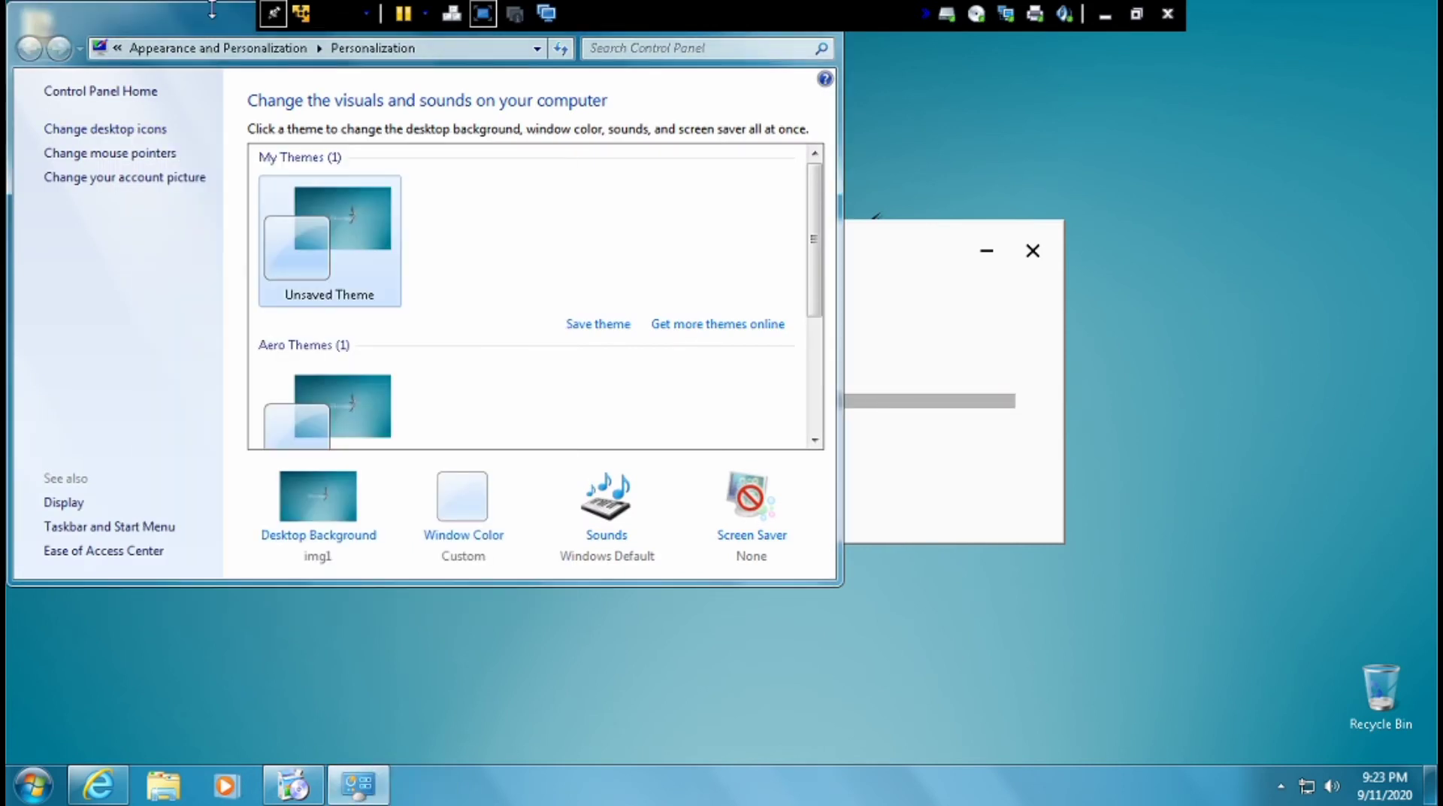
drag(312, 32, 566, 162)
click(1066, 140)
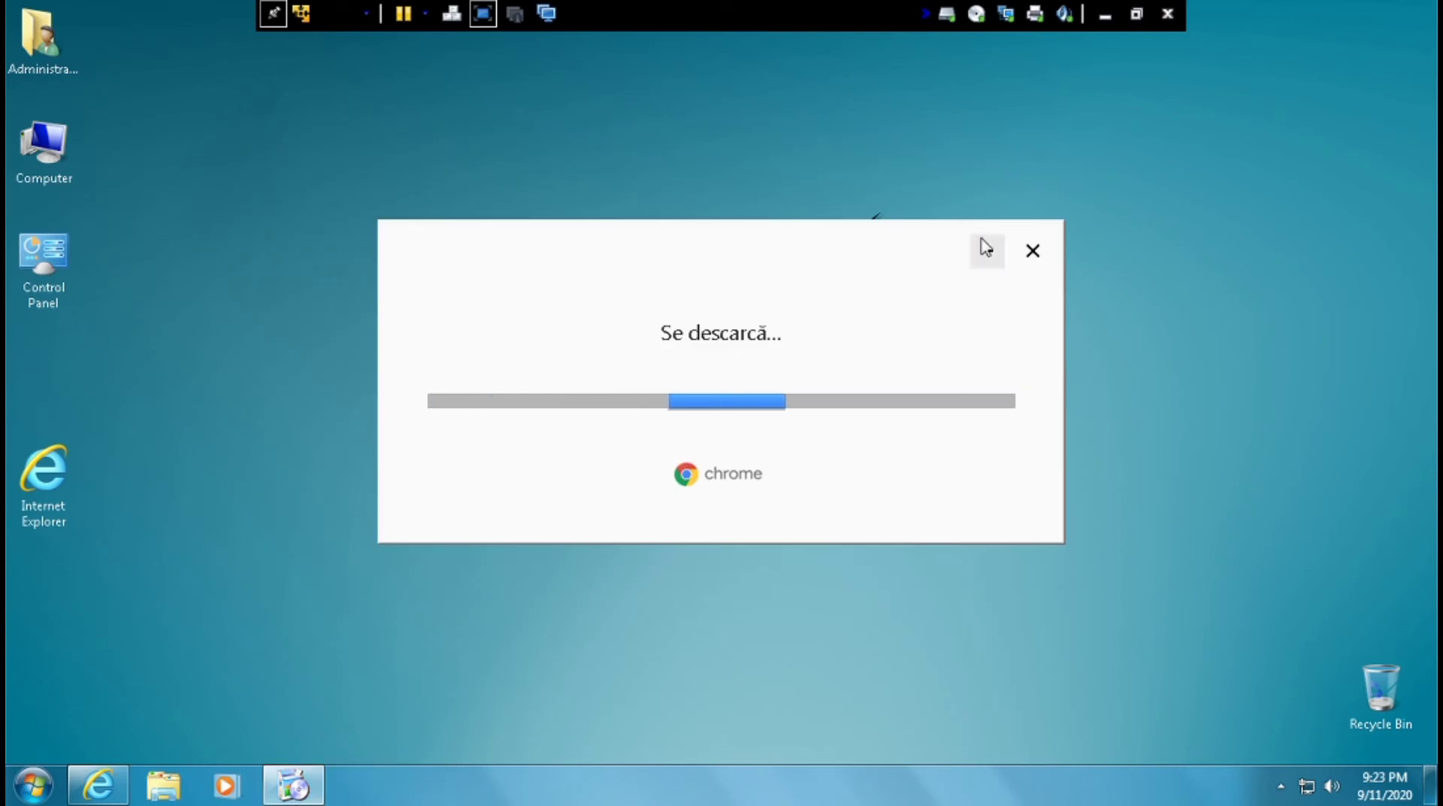
- Place the Internet Explorer icon directly below Control Panel and switch the desktop to small icons
drag(43, 451, 224, 368)
right_click(221, 361)
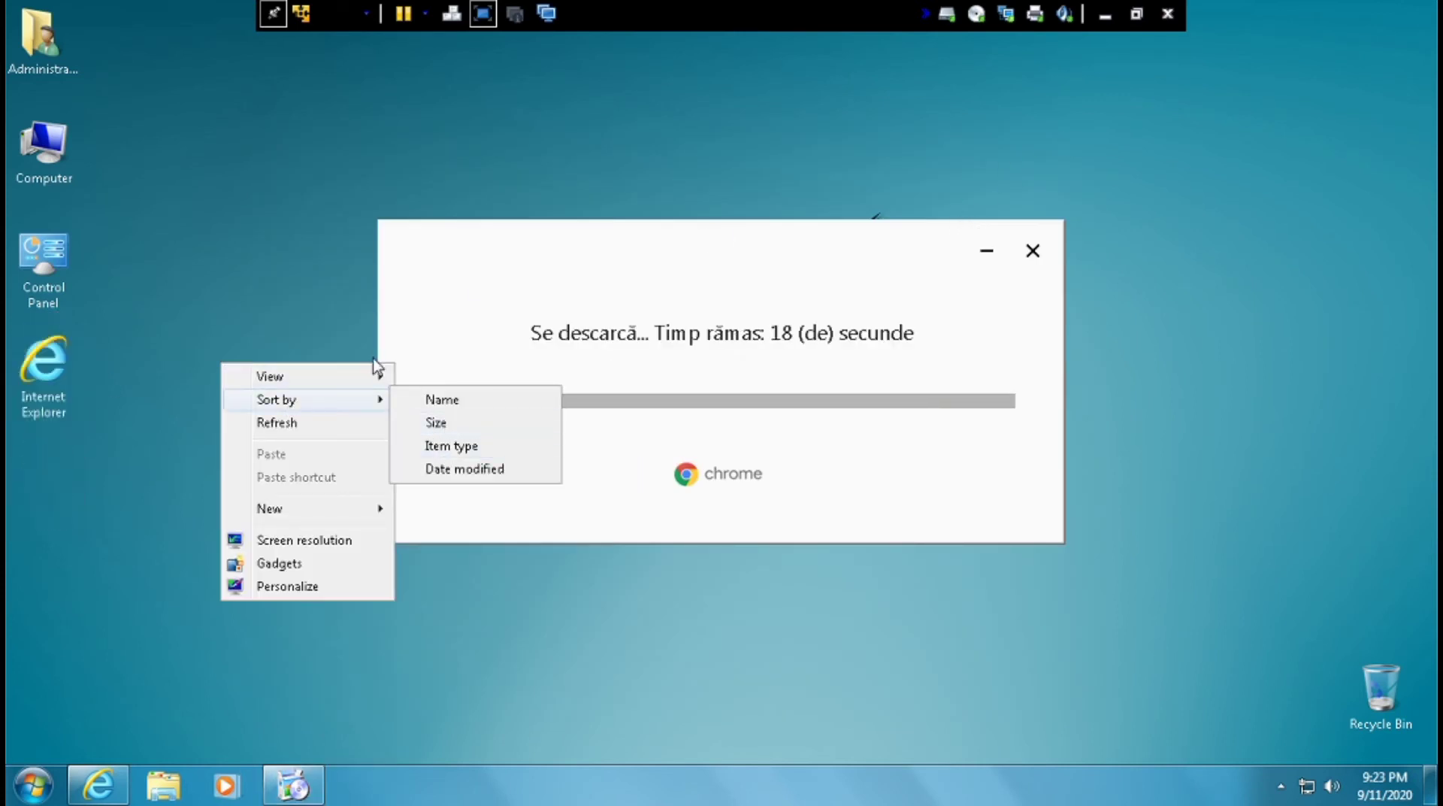
mouse_move(374, 373)
click(444, 419)
- Add the Clock, Calendar and CPU Meter gadgets to the desktop's right edge and close the gadget gallery
right_click(167, 397)
click(272, 600)
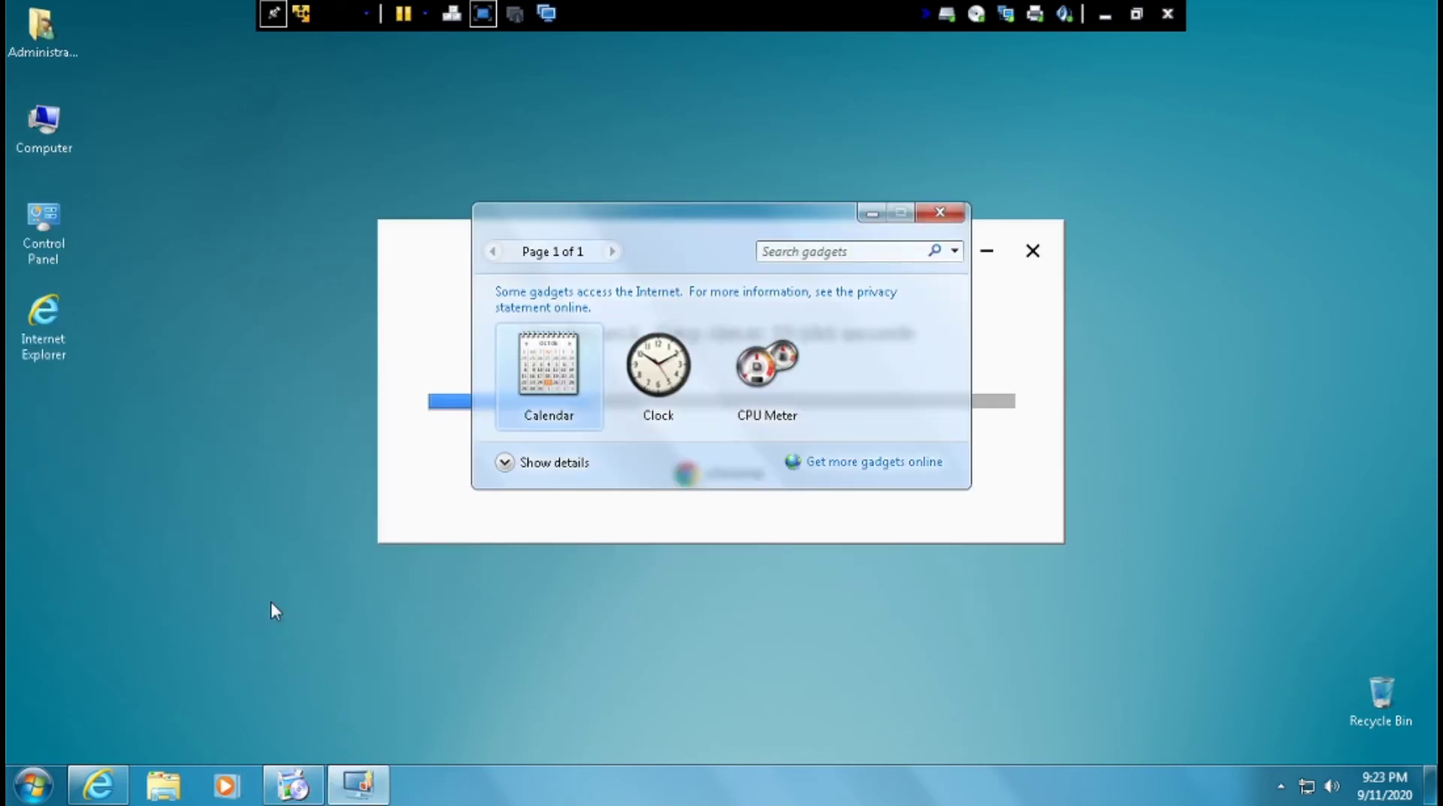
double_click(675, 364)
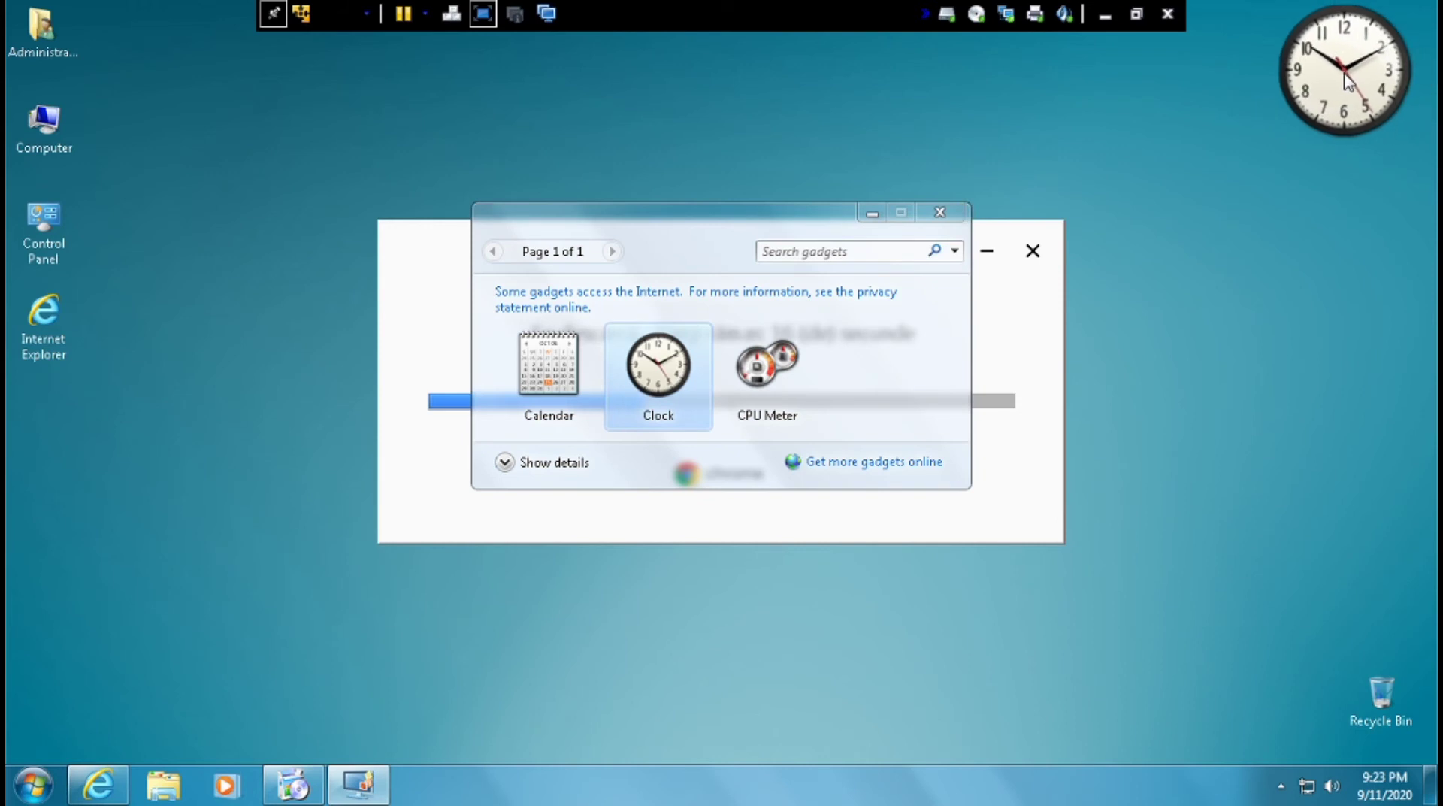
double_click(549, 368)
drag(763, 391, 1353, 402)
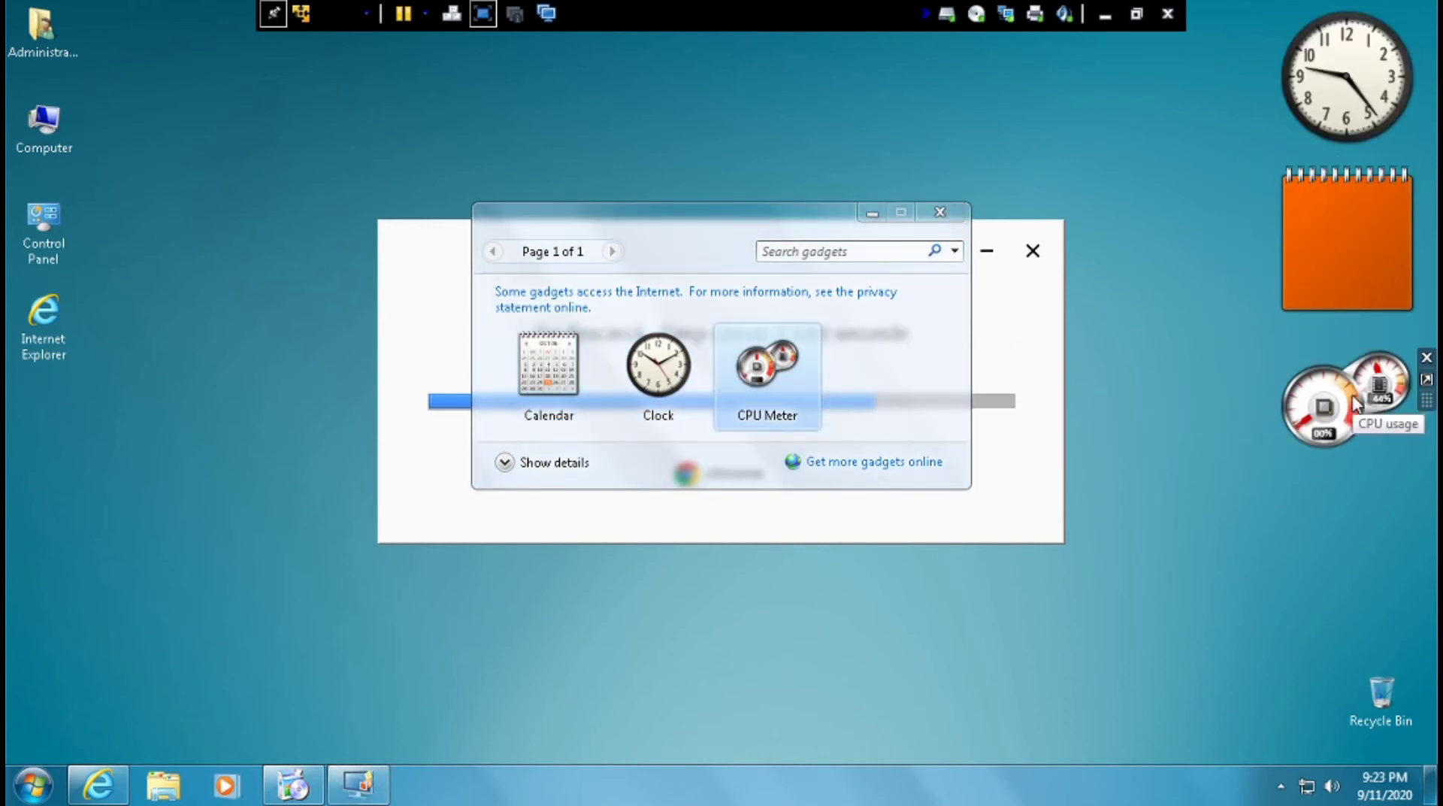
click(939, 212)
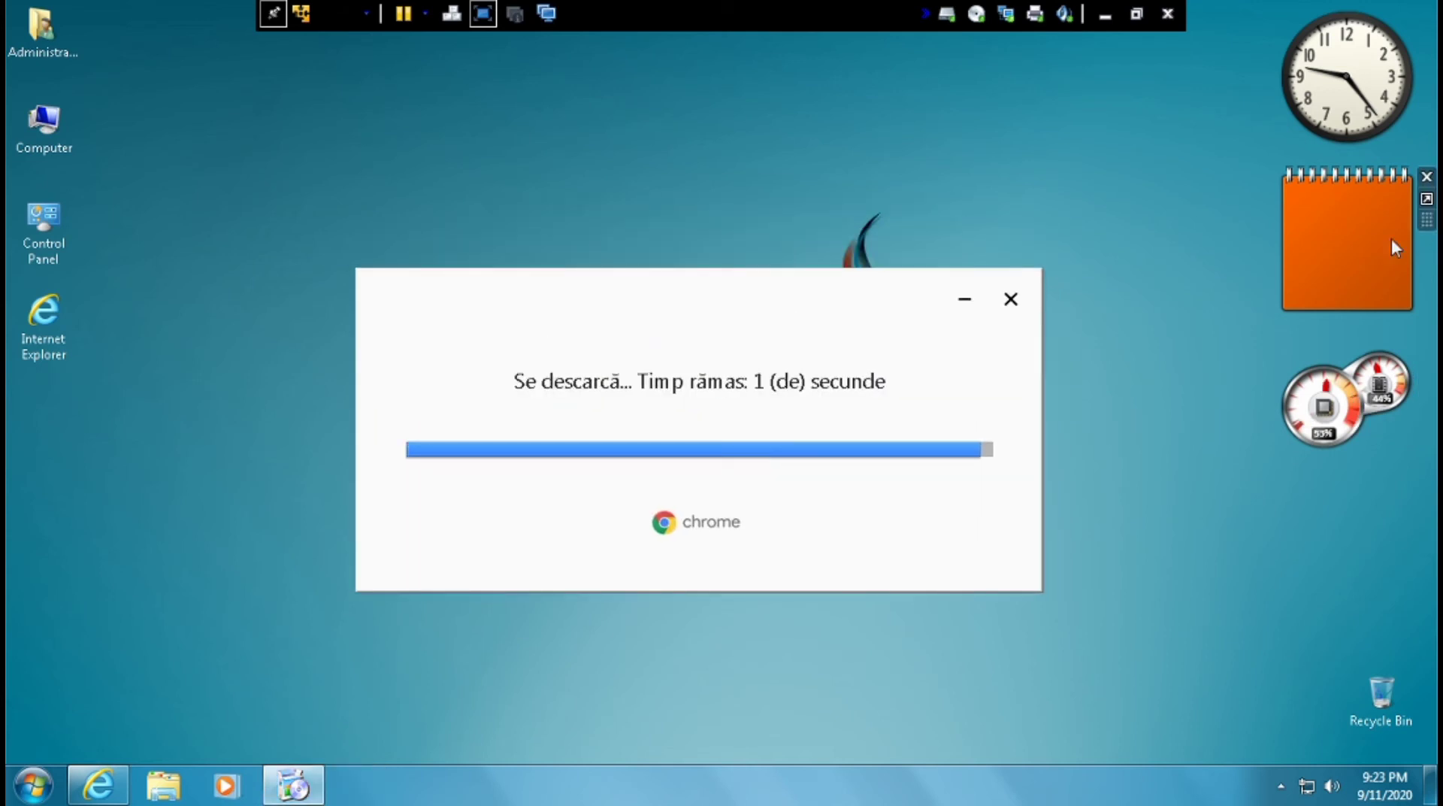
- Expand the Calendar gadget to its larger size and shrink it back
click(1427, 198)
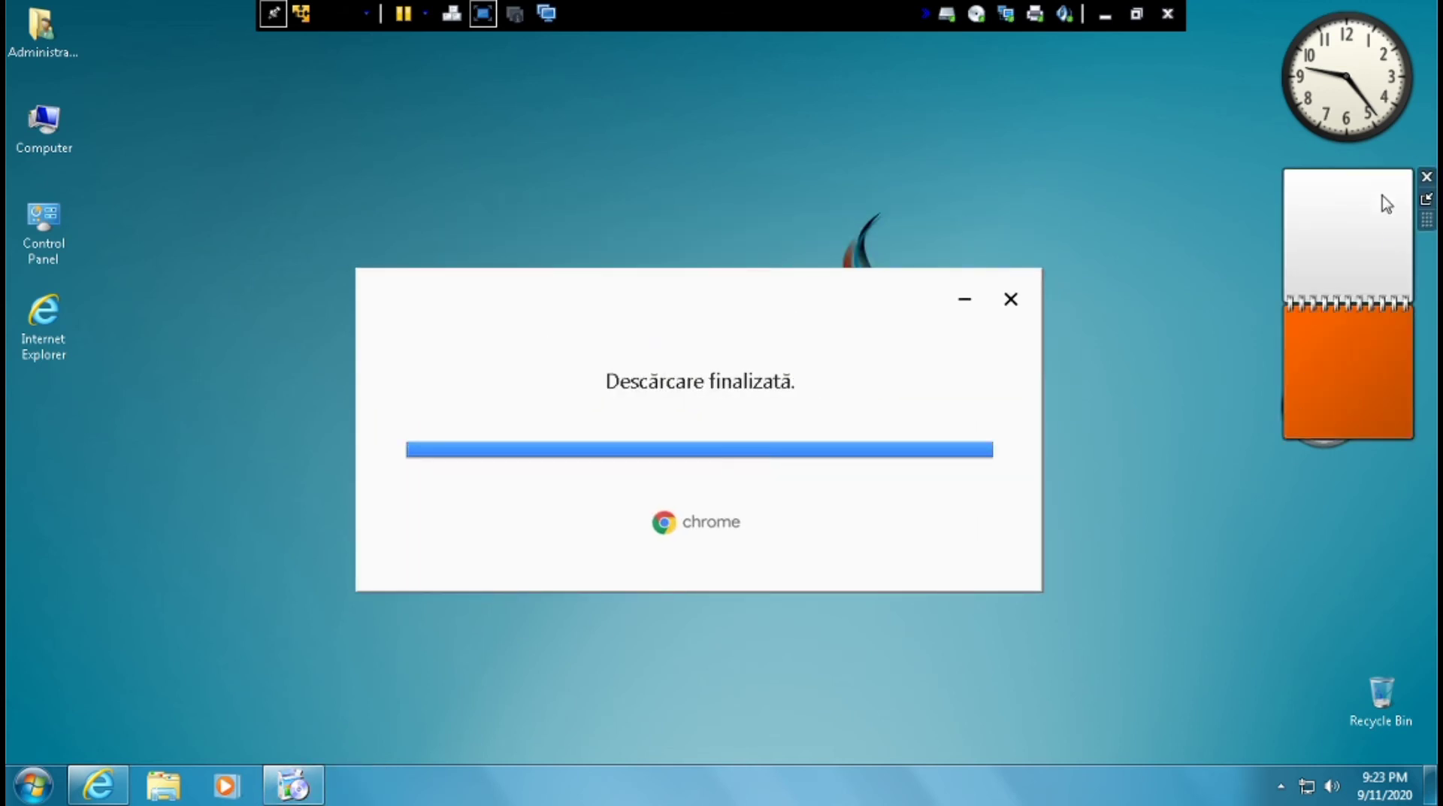
click(1427, 198)
- Change the Windows regional format to Romanian (Romania) through the date and time calendar settings
click(1388, 797)
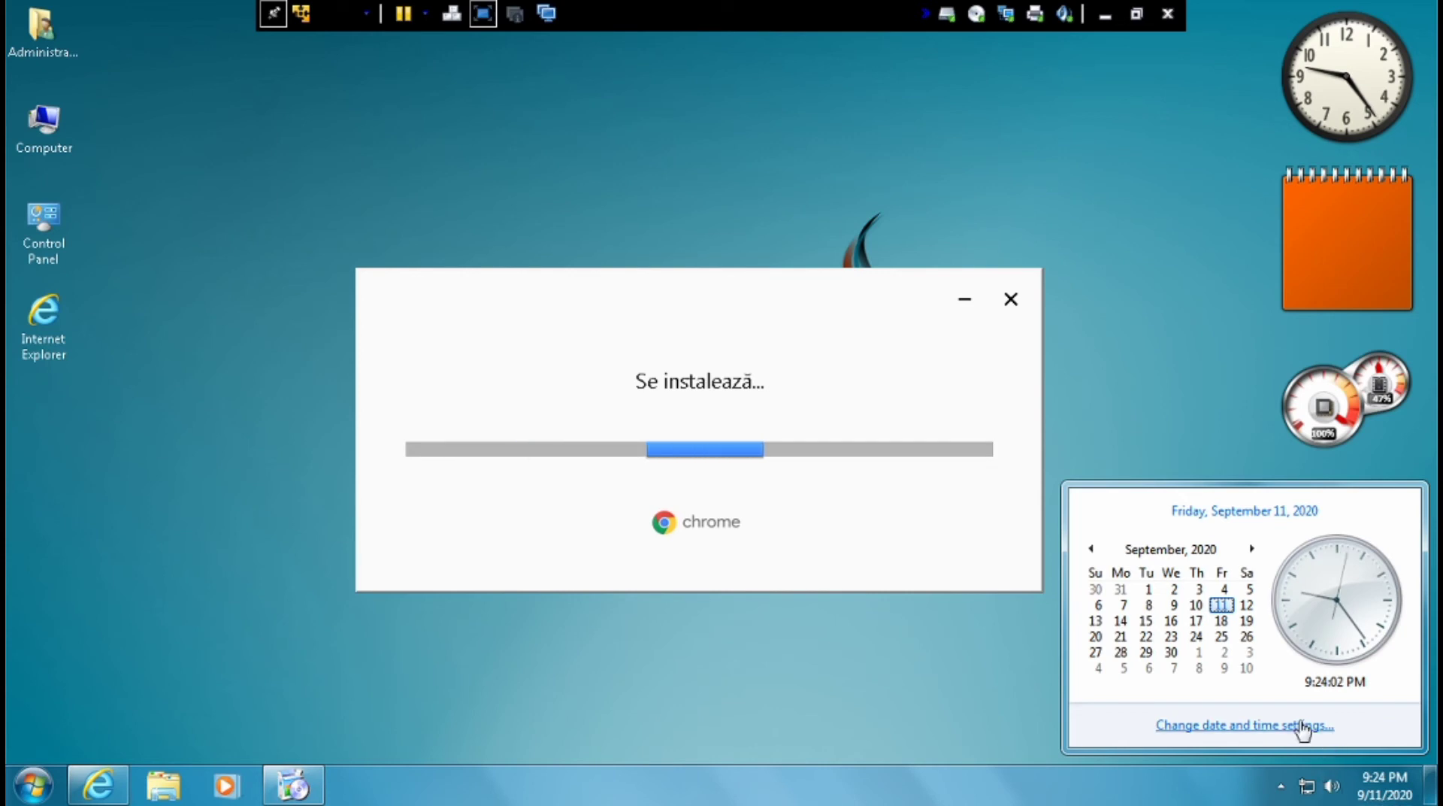
click(1211, 725)
click(519, 400)
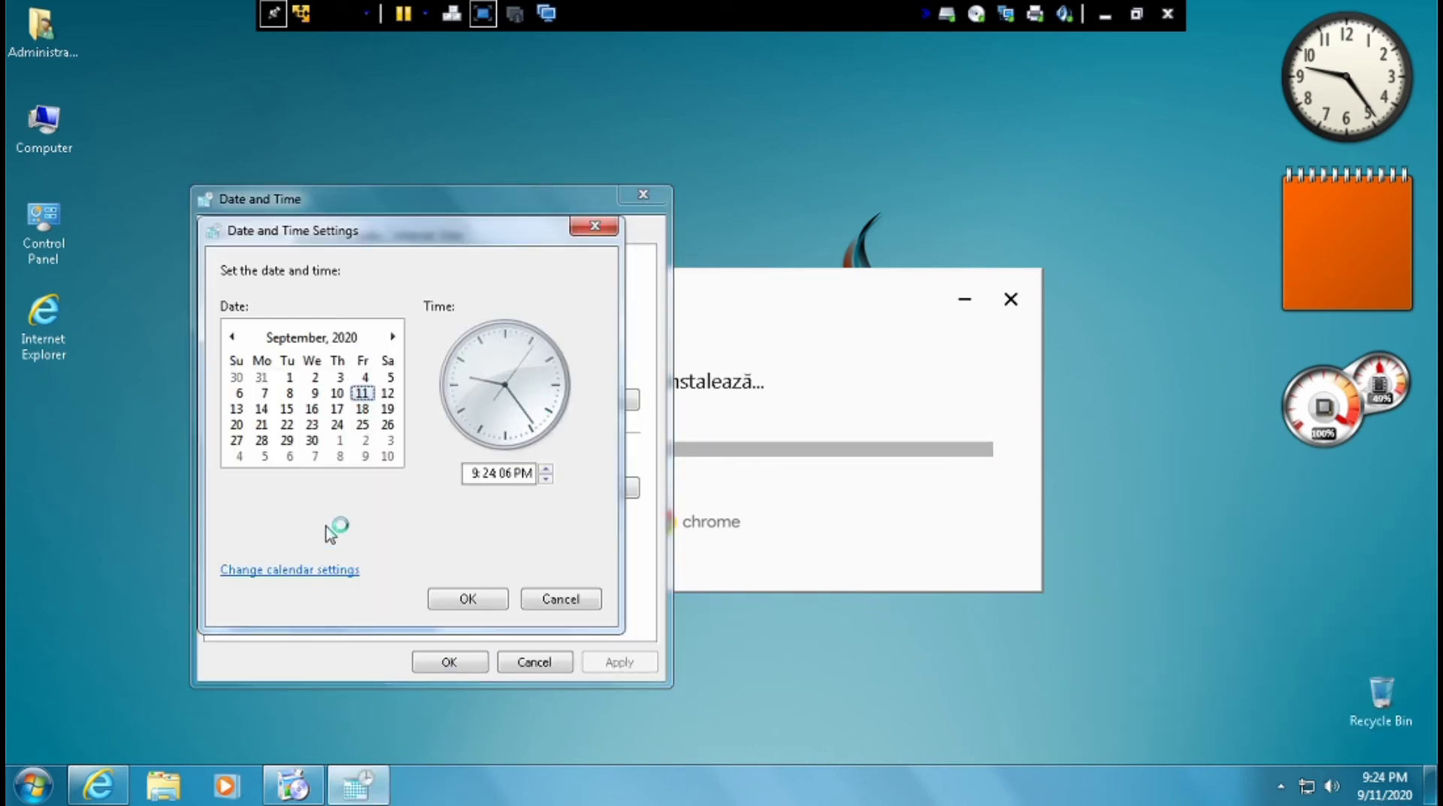
click(325, 572)
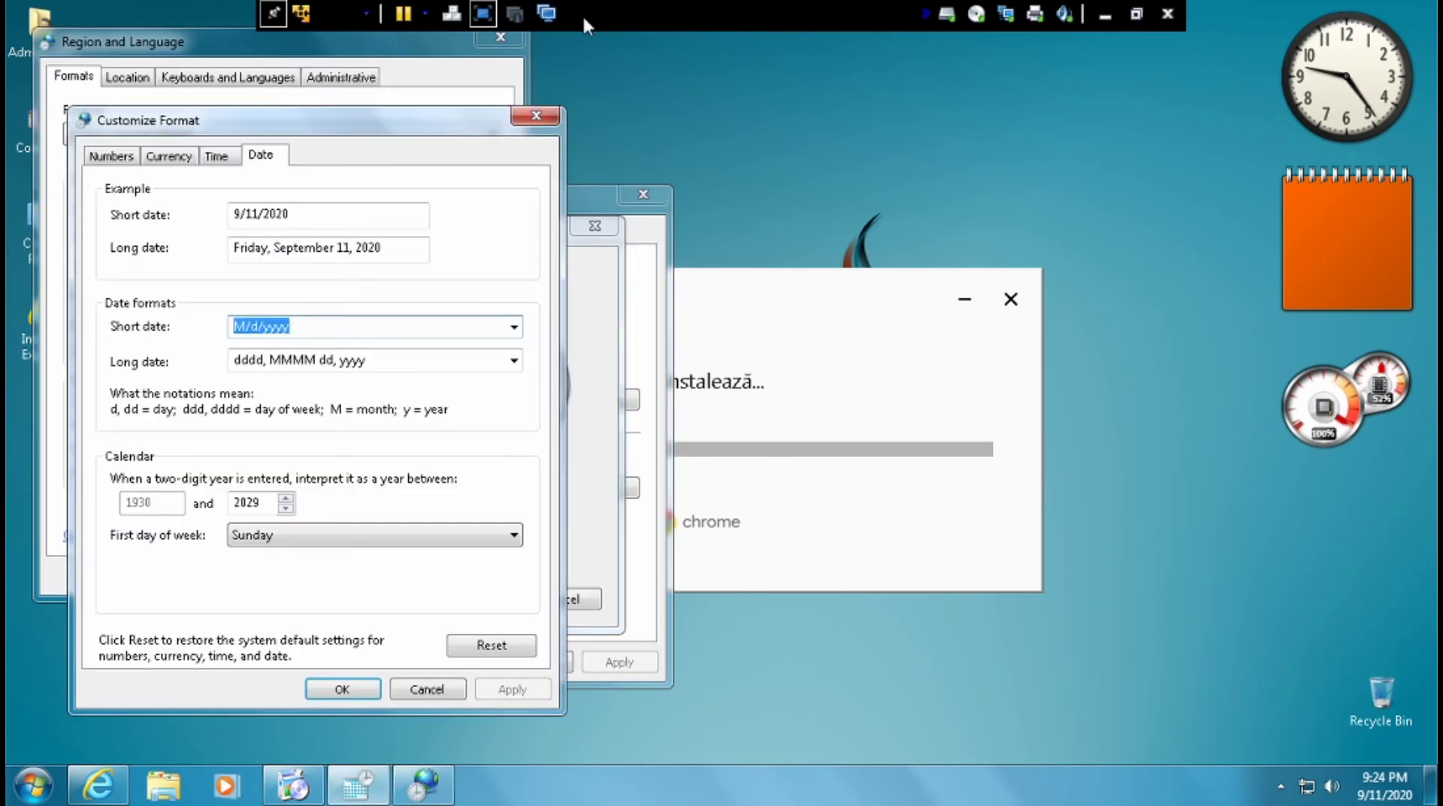
click(536, 115)
click(306, 137)
text(ro)
key(Return)
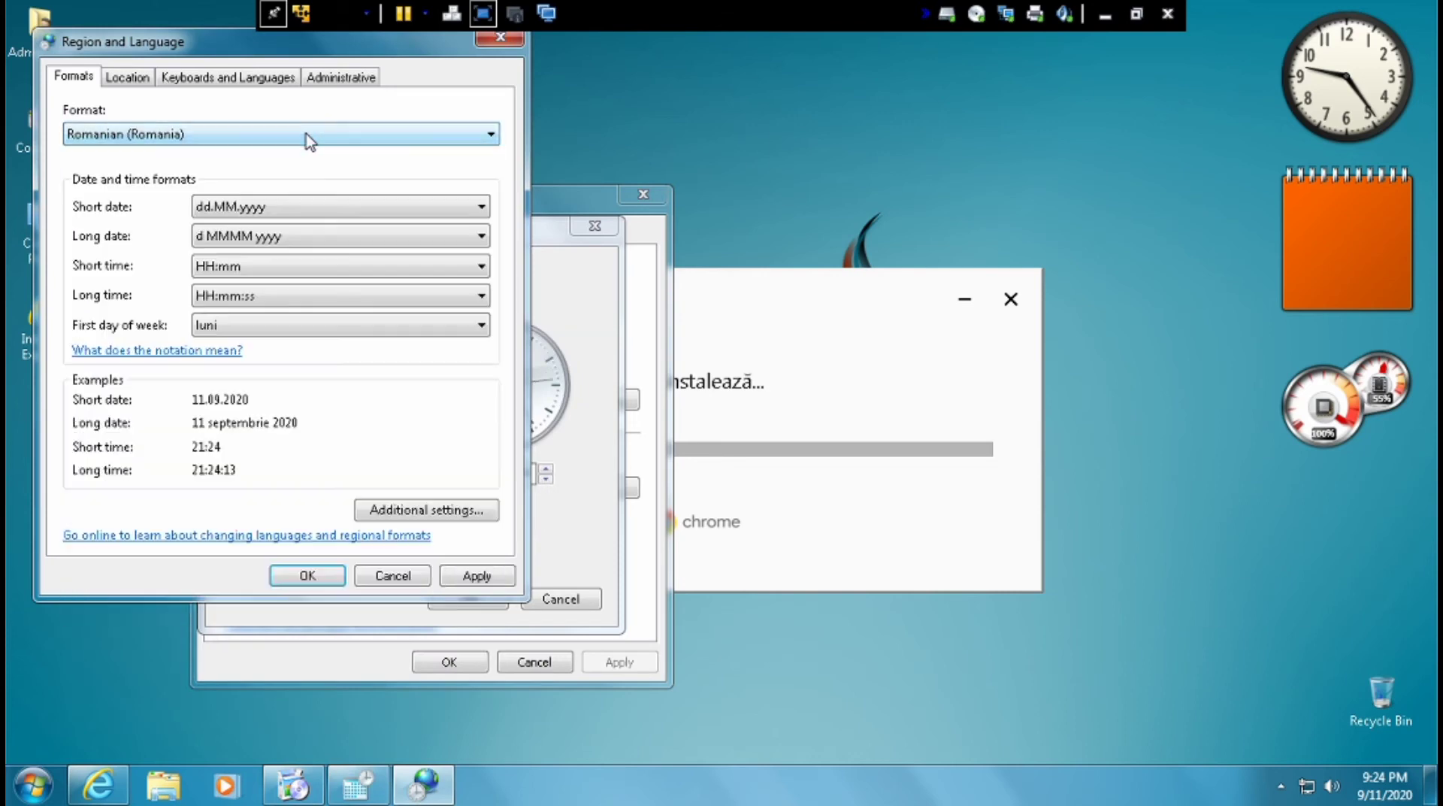
click(139, 76)
click(307, 576)
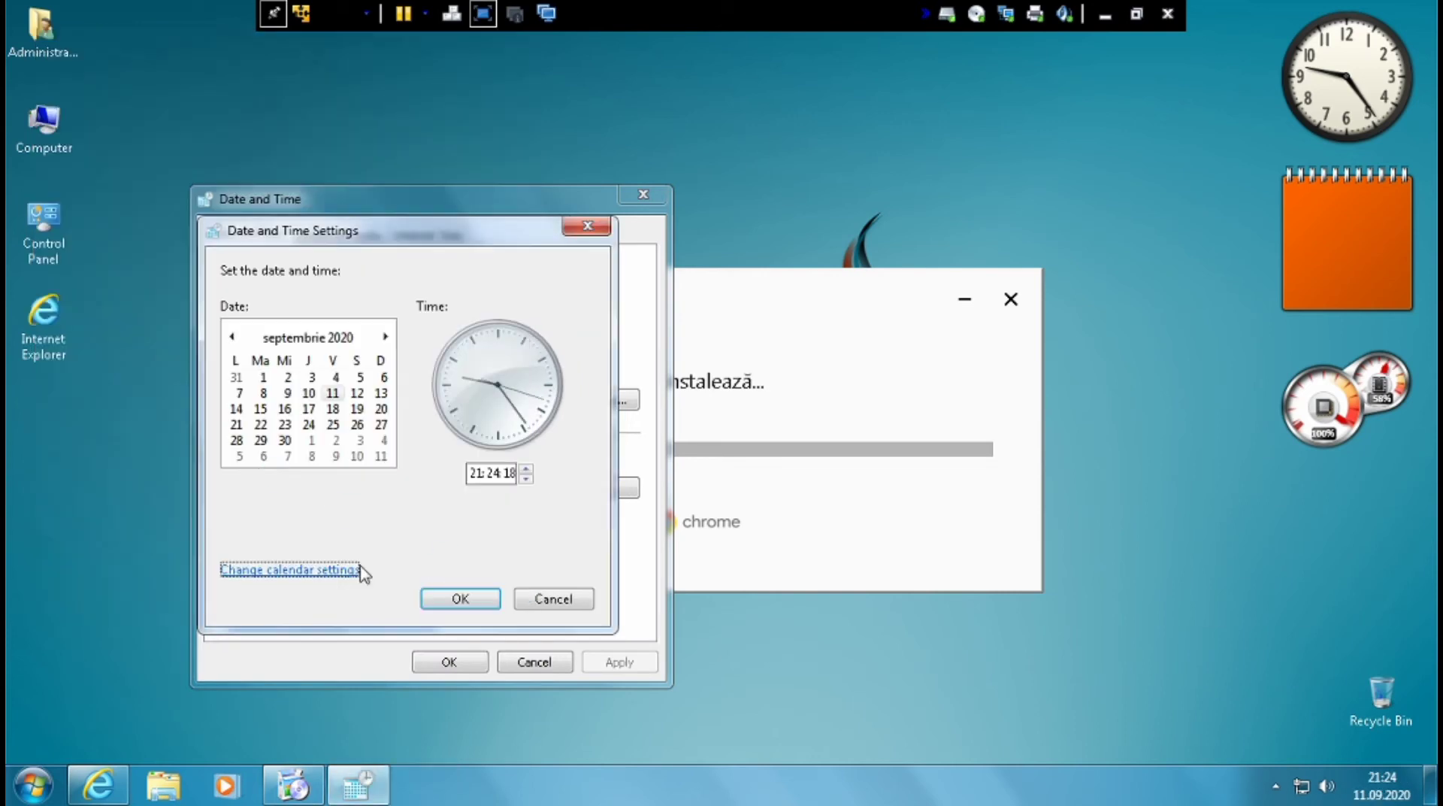
- Set the time zone to (UTC+02:00) Athens, Bucharest, Istanbul and close the date and time settings
click(454, 598)
click(538, 489)
click(439, 334)
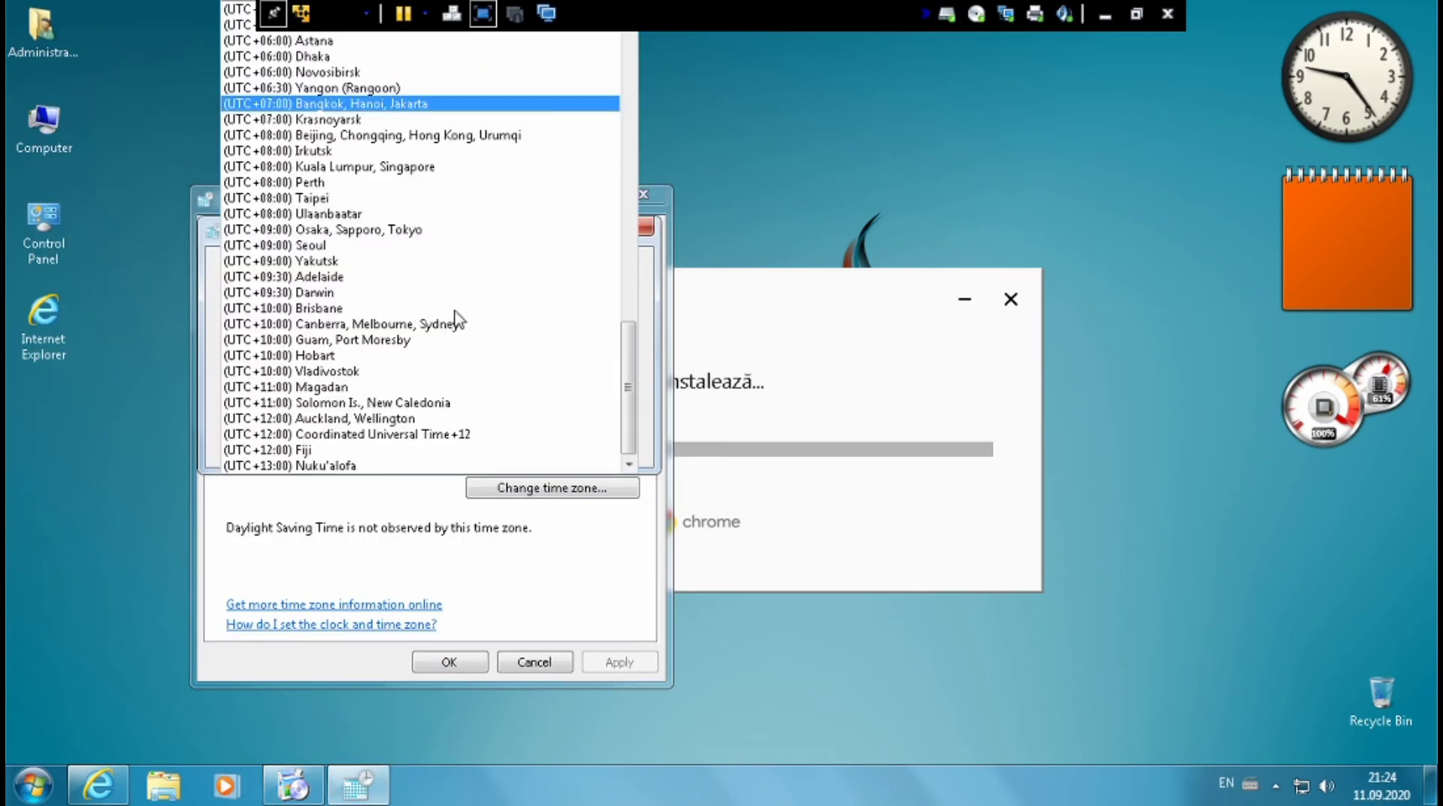
drag(629, 418, 618, 275)
click(458, 150)
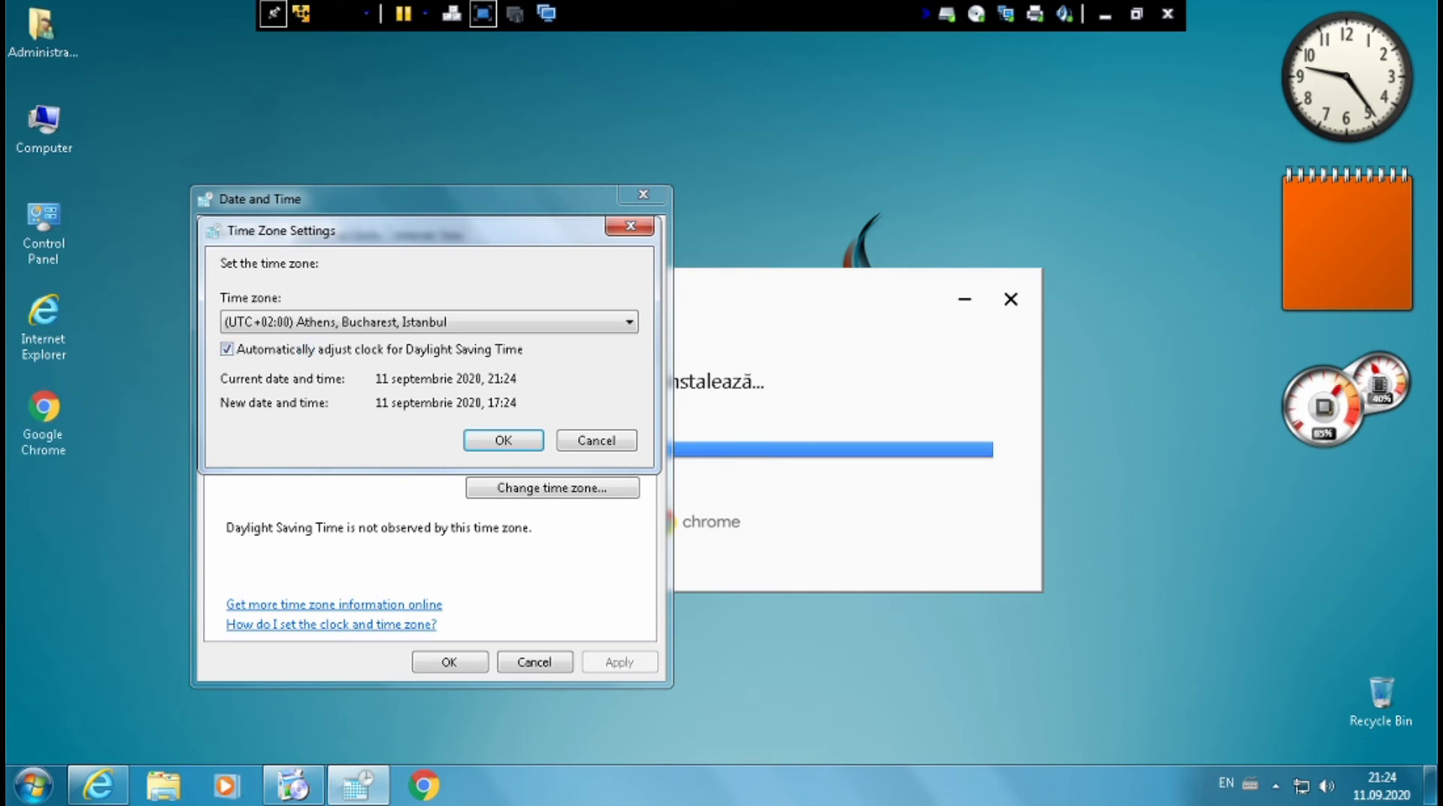
key(Return)
click(451, 662)
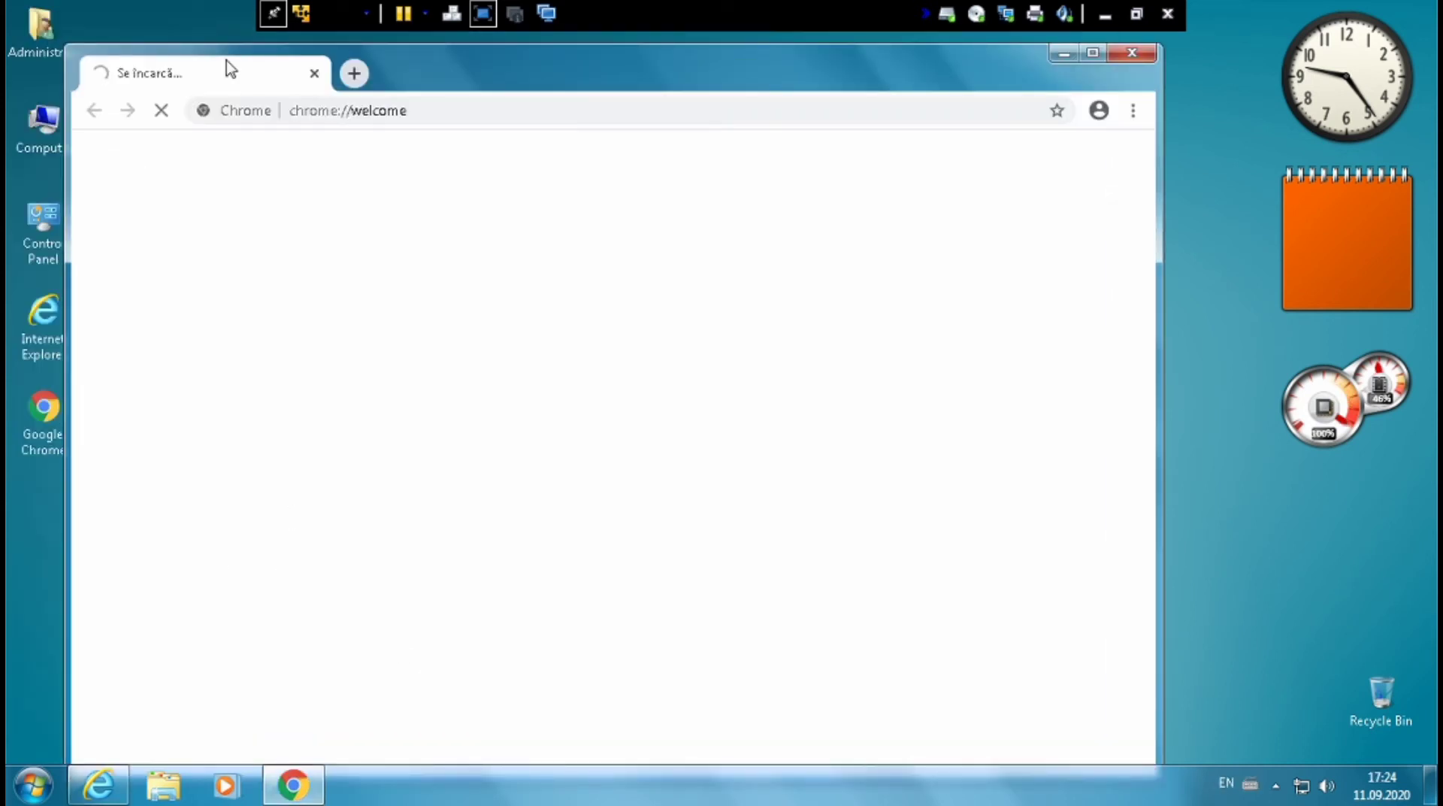
double_click(225, 65)
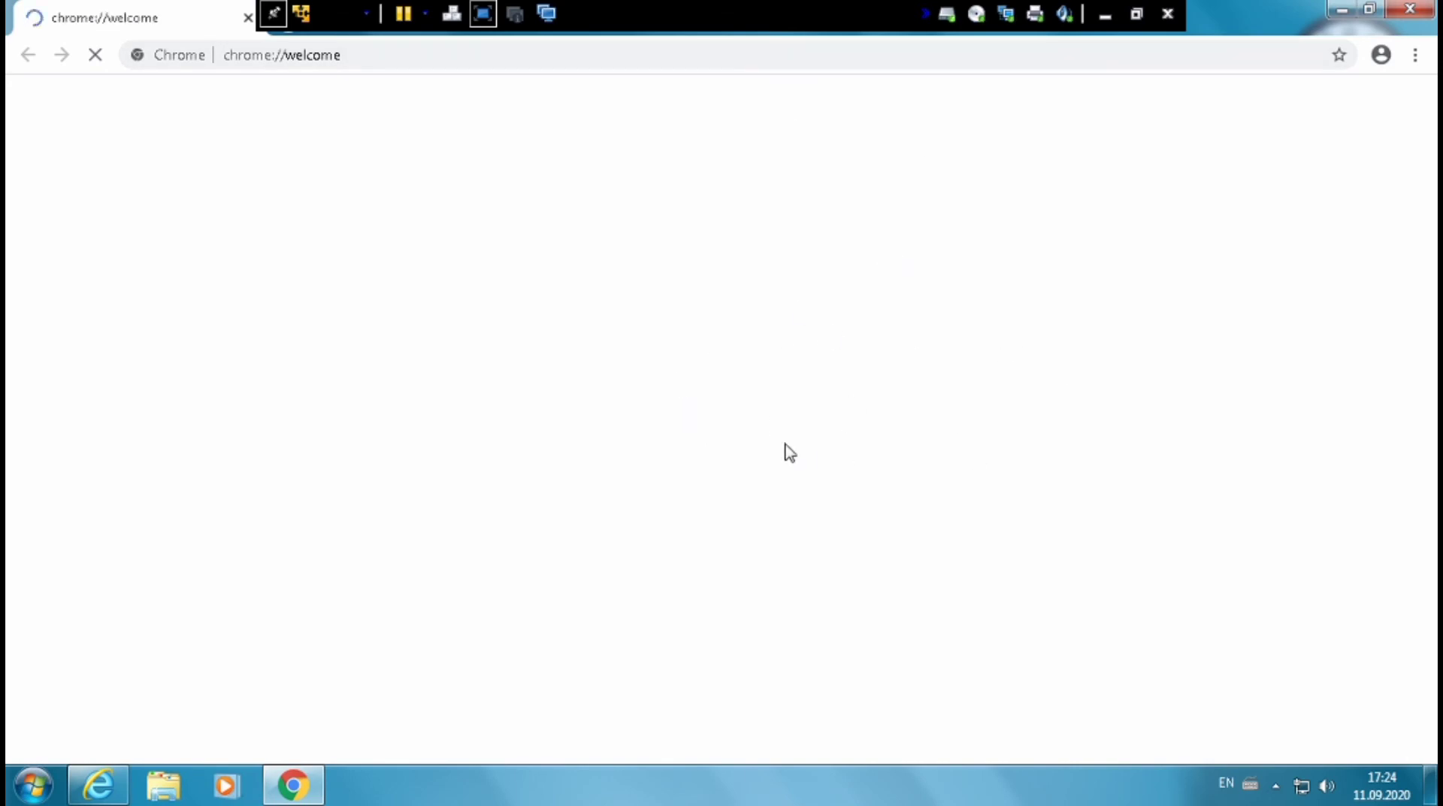
click(1342, 9)
drag(1145, 609, 306, 96)
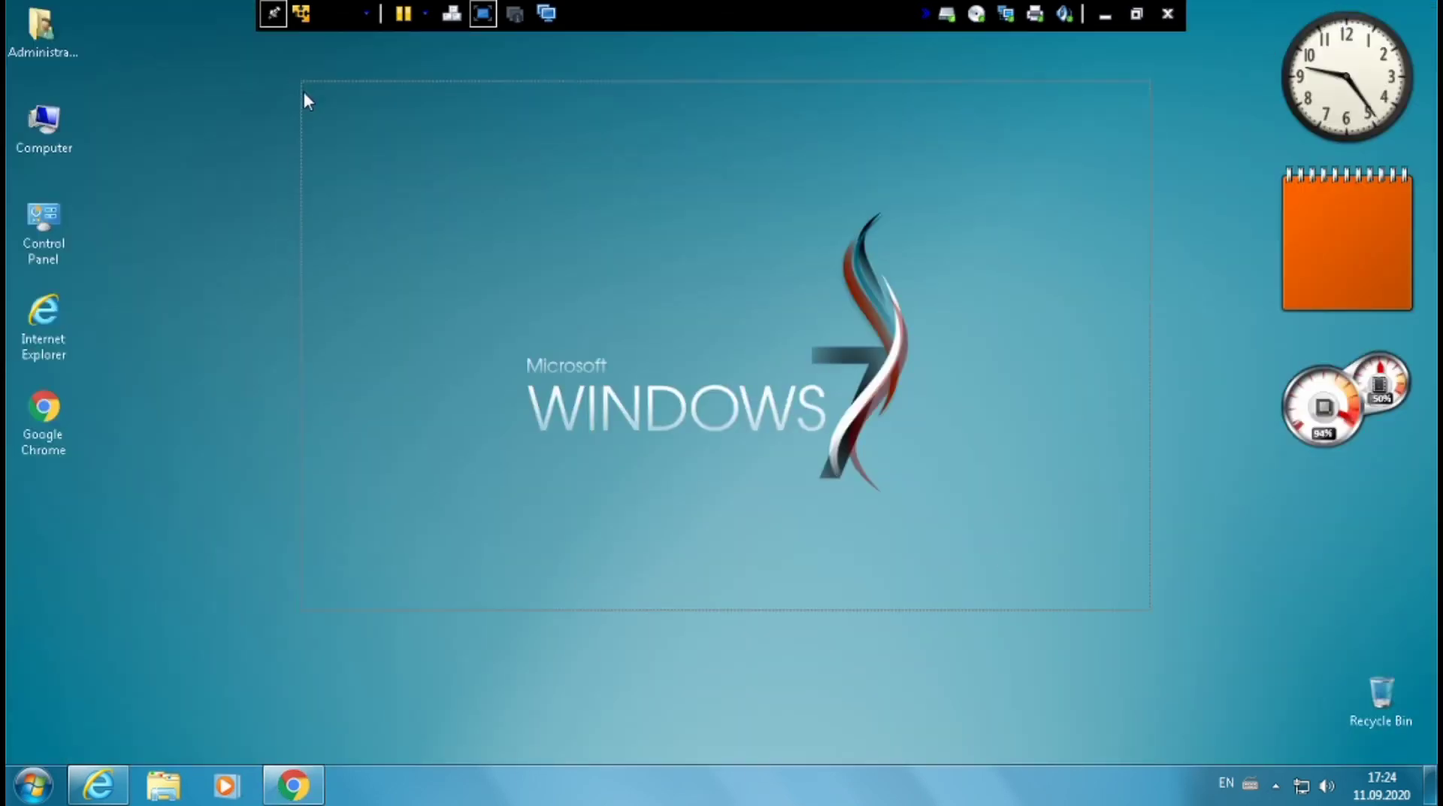
drag(380, 138, 857, 495)
click(293, 785)
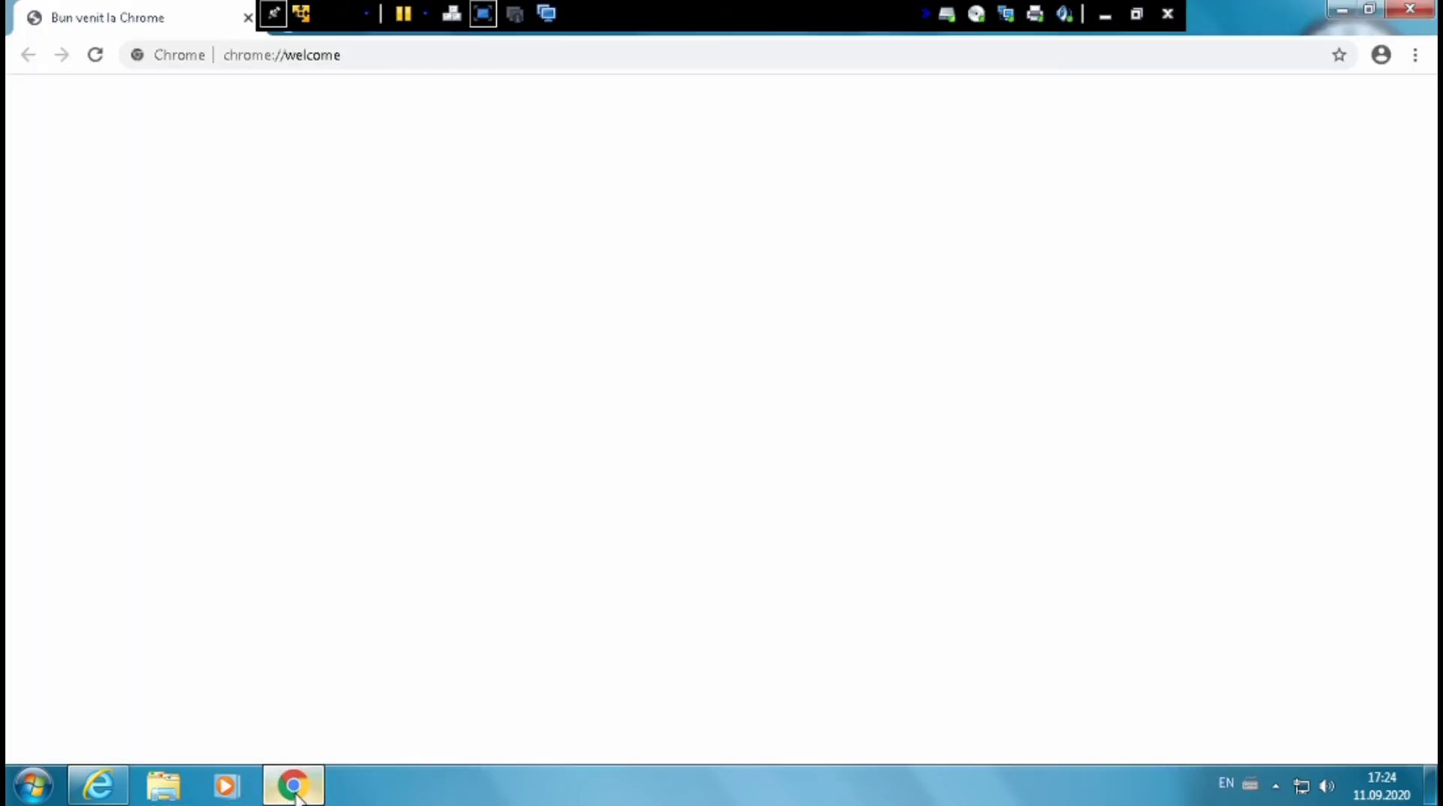
click(368, 56)
key(BackSpace)
text(www)
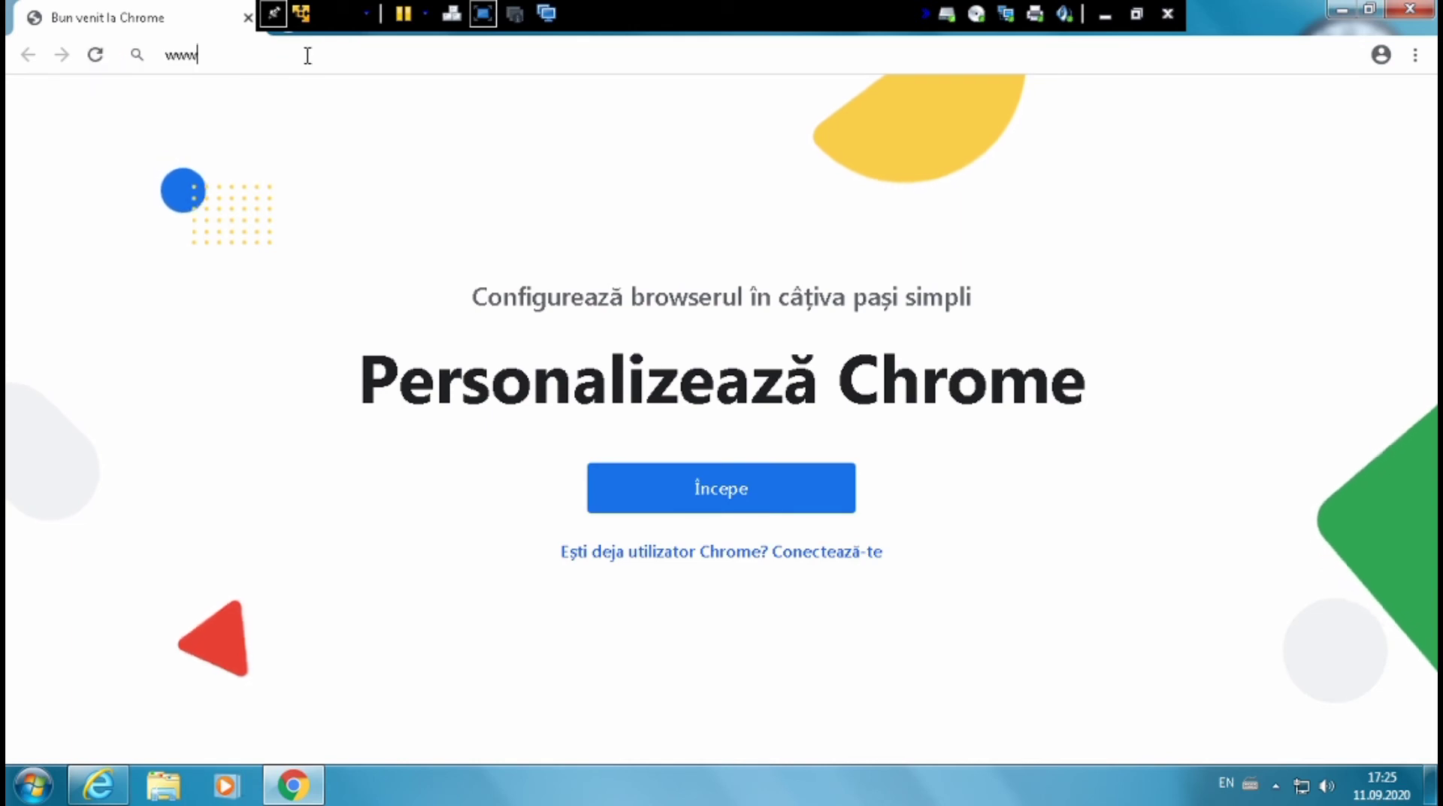
text(.goo)
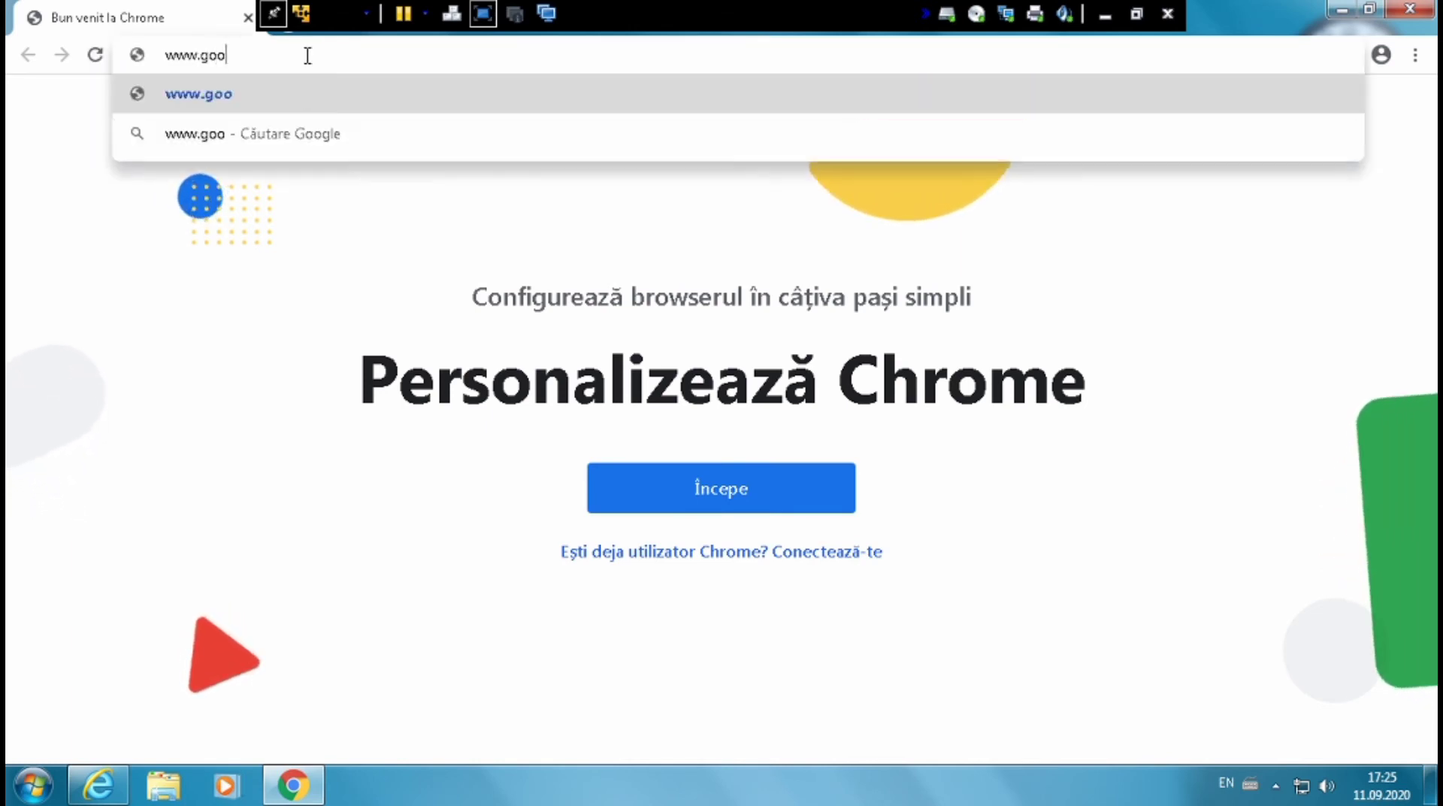
text(gle.com)
key(Return)
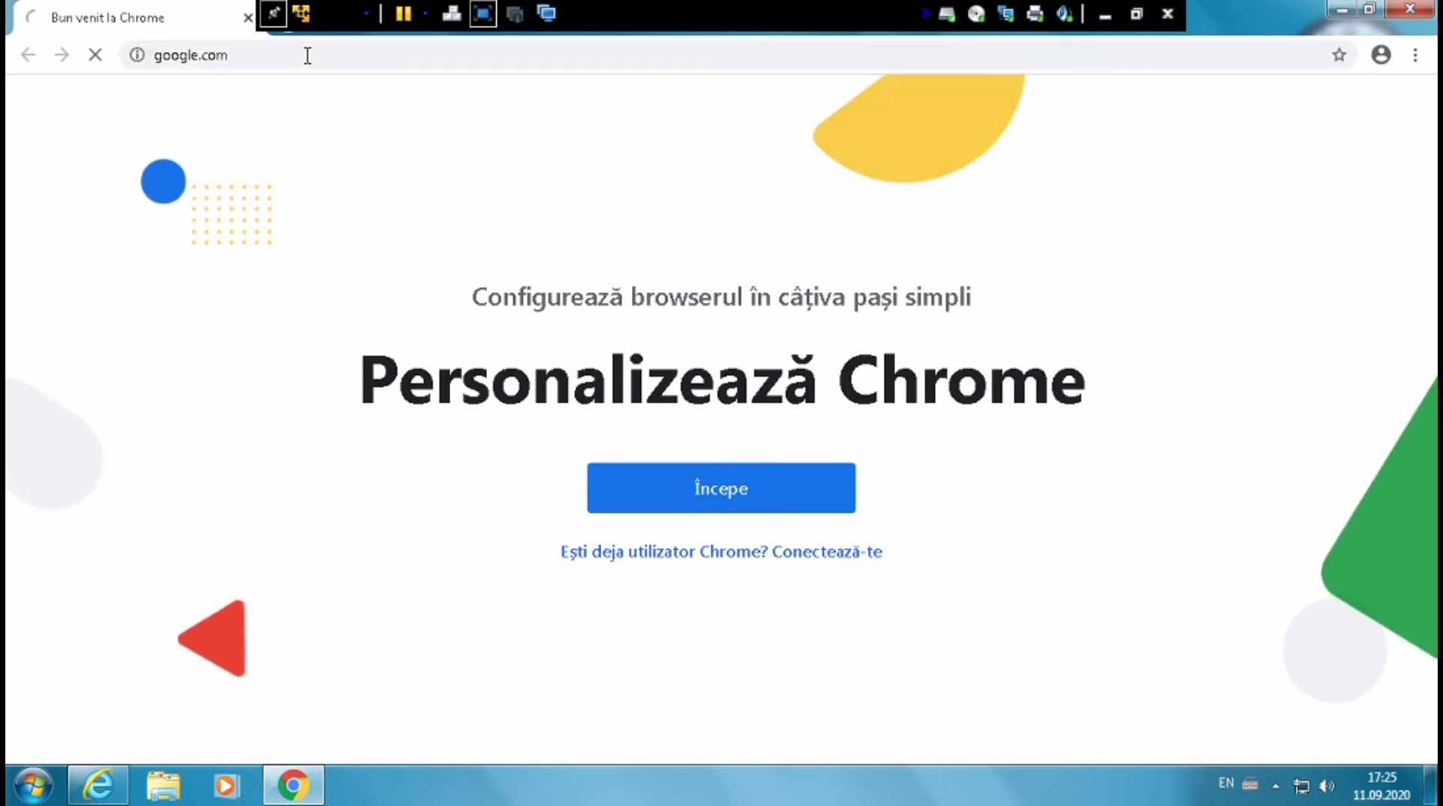
- Launch Spider Solitaire from the installed Windows games
click(32, 786)
click(68, 687)
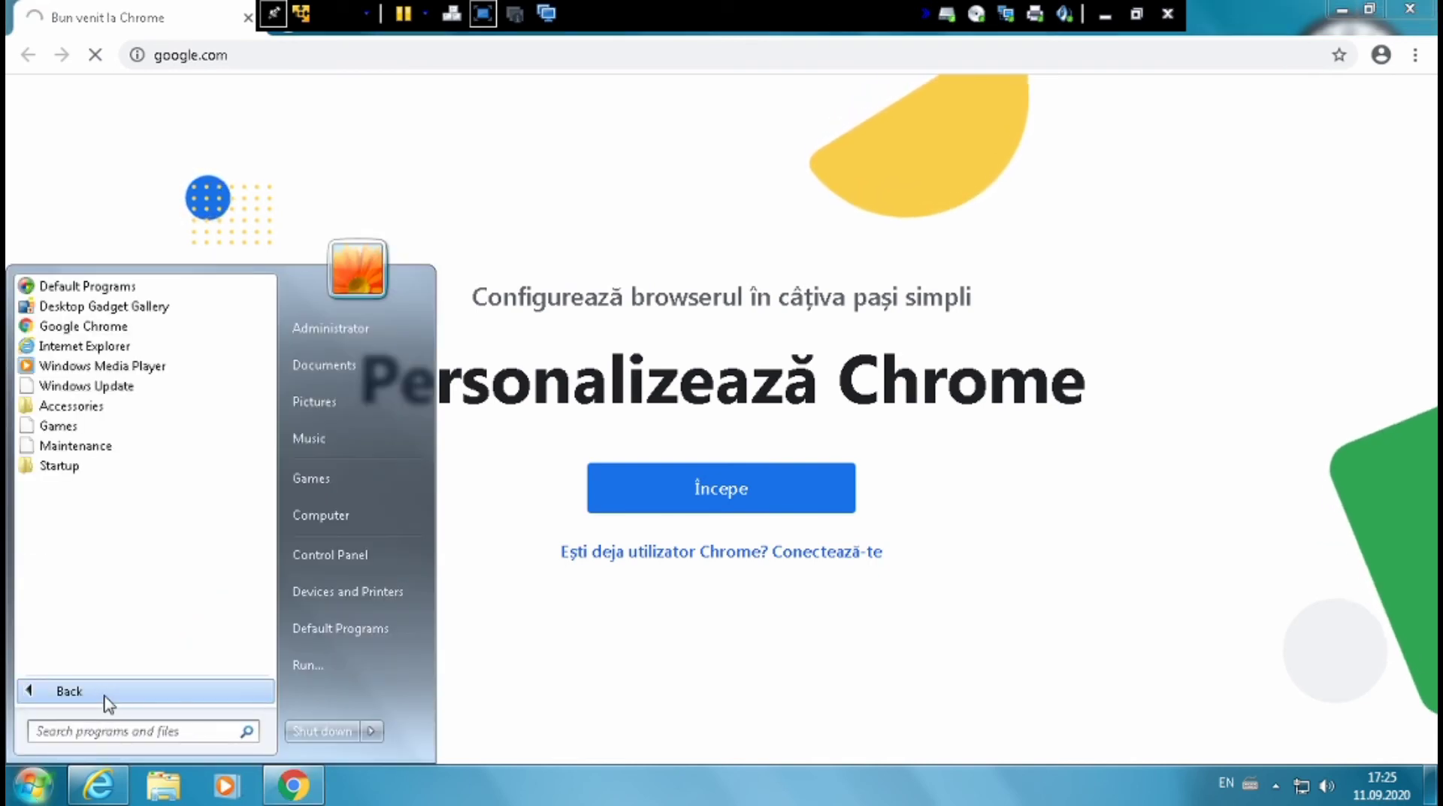
click(68, 429)
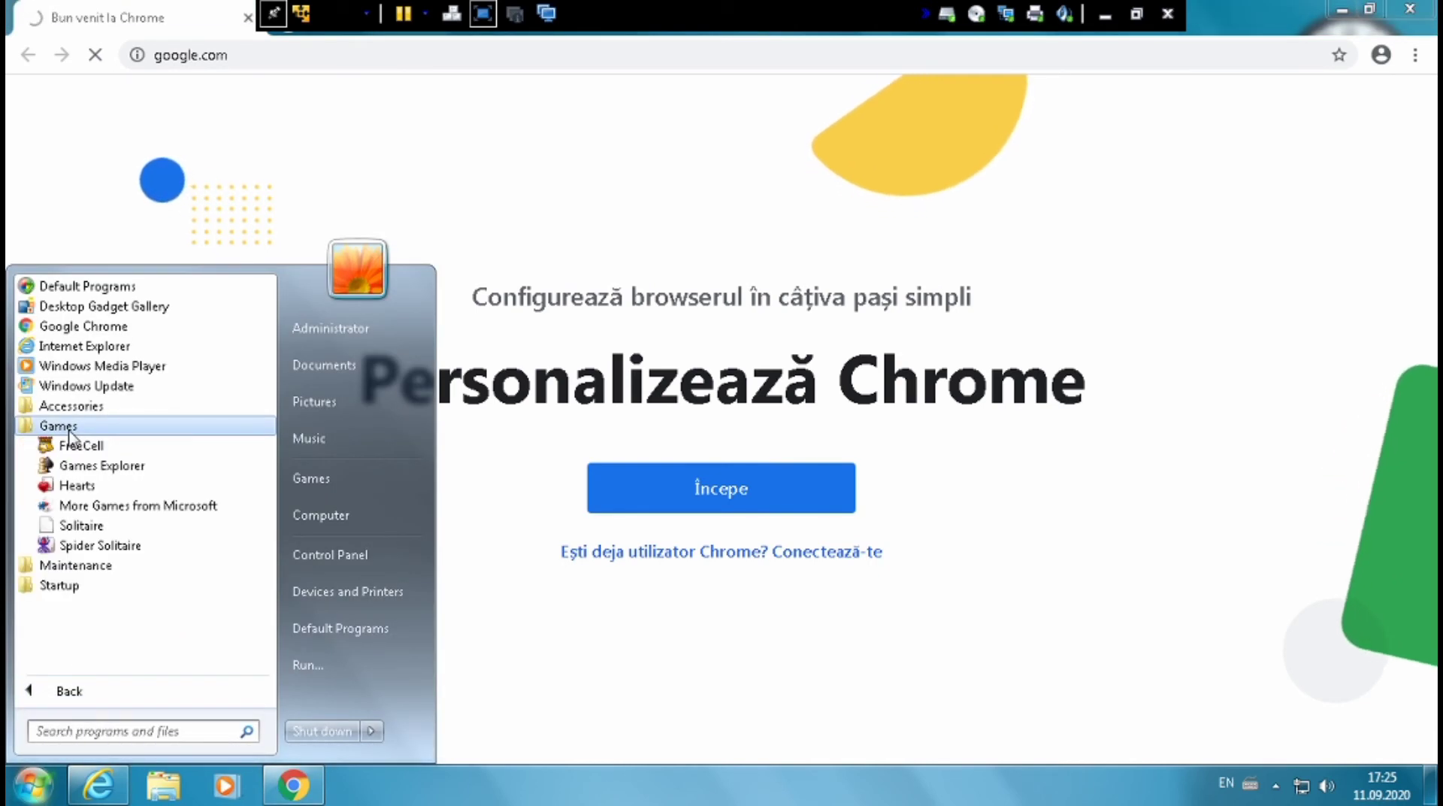
click(73, 547)
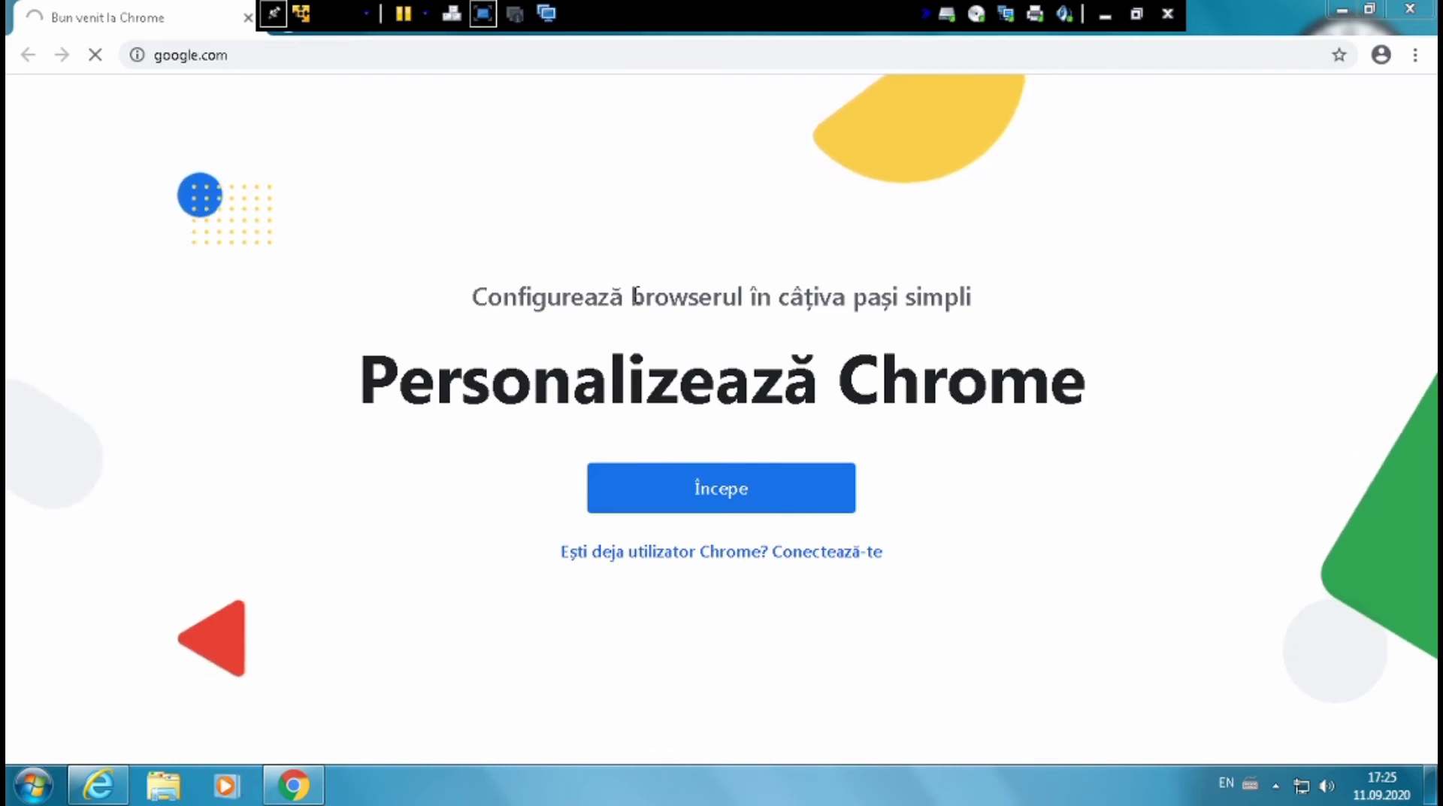
- Minimize Chrome, close the open Internet Explorer window and bring Chrome back to the front
click(1342, 10)
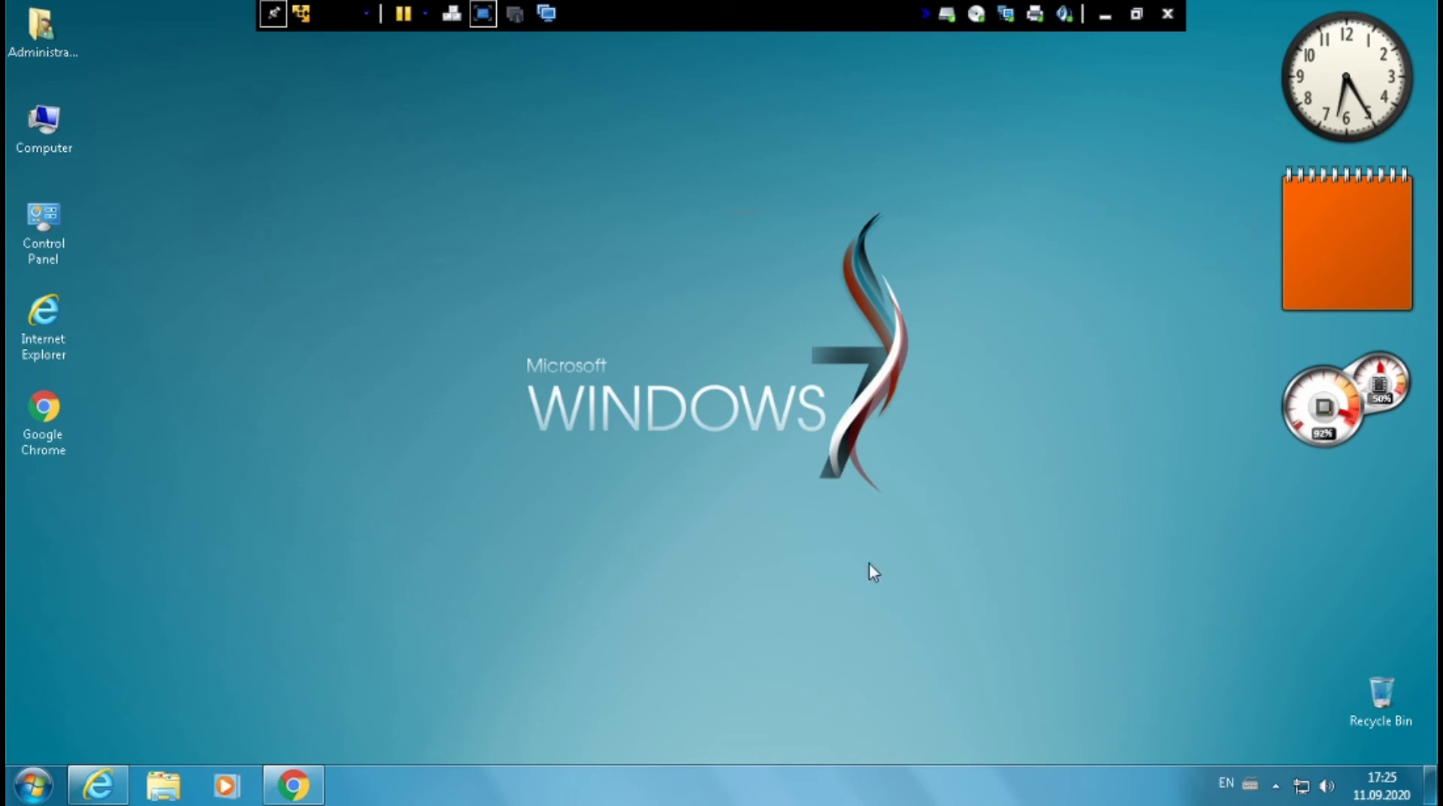
right_click(88, 789)
click(83, 735)
click(274, 788)
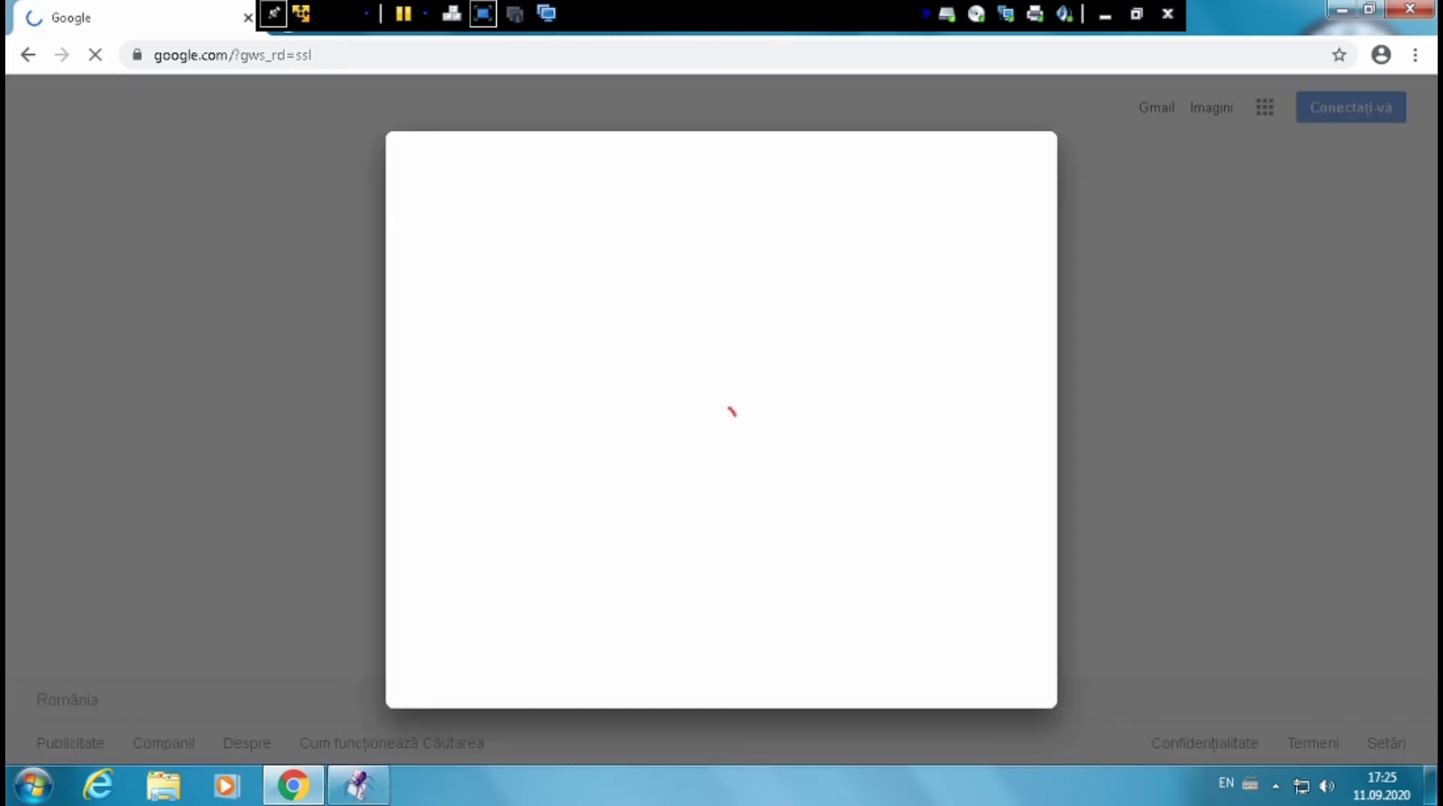
- Search Google Images for "windows 7 wallpaper" and browse the pictures
text(ndows 7 wallp)
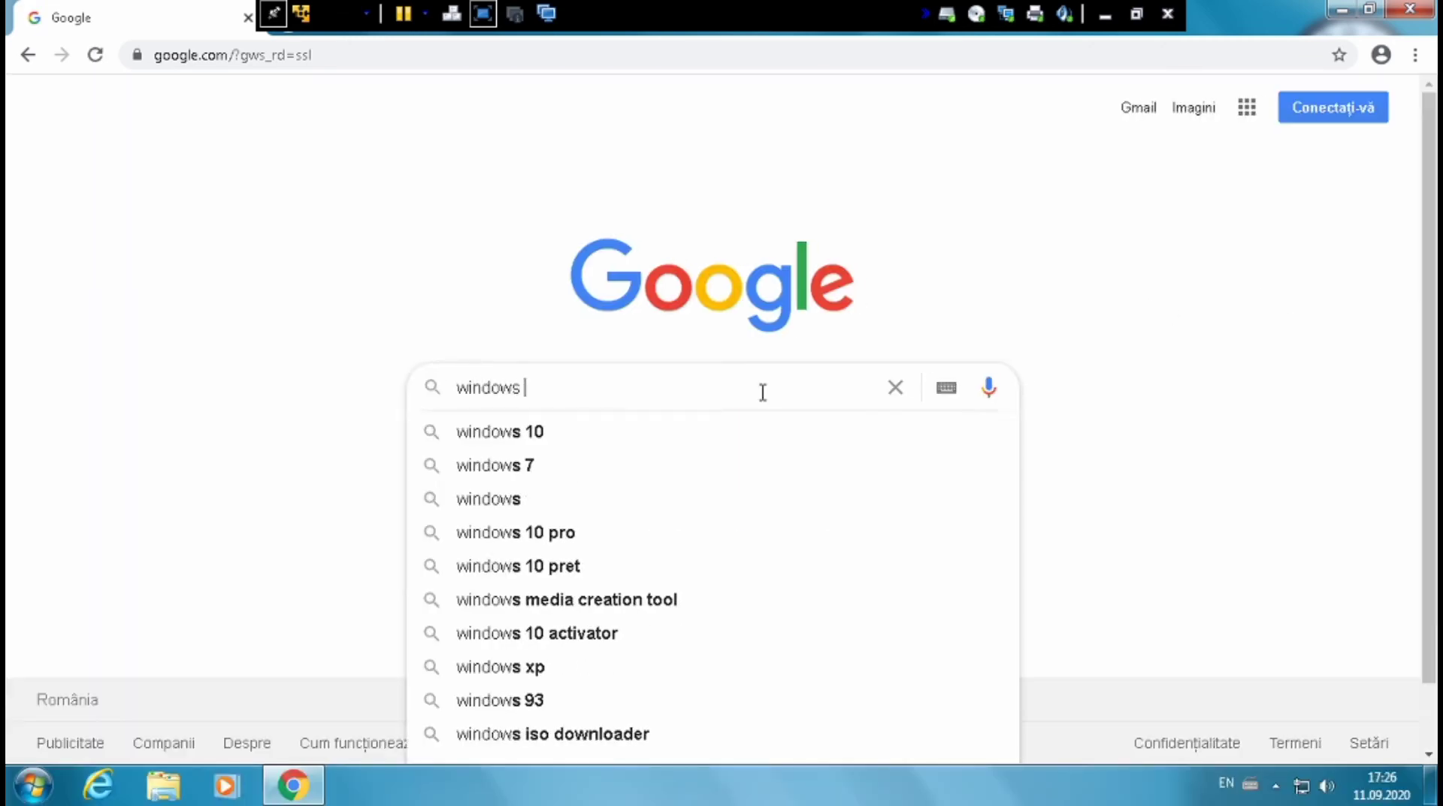
click(624, 434)
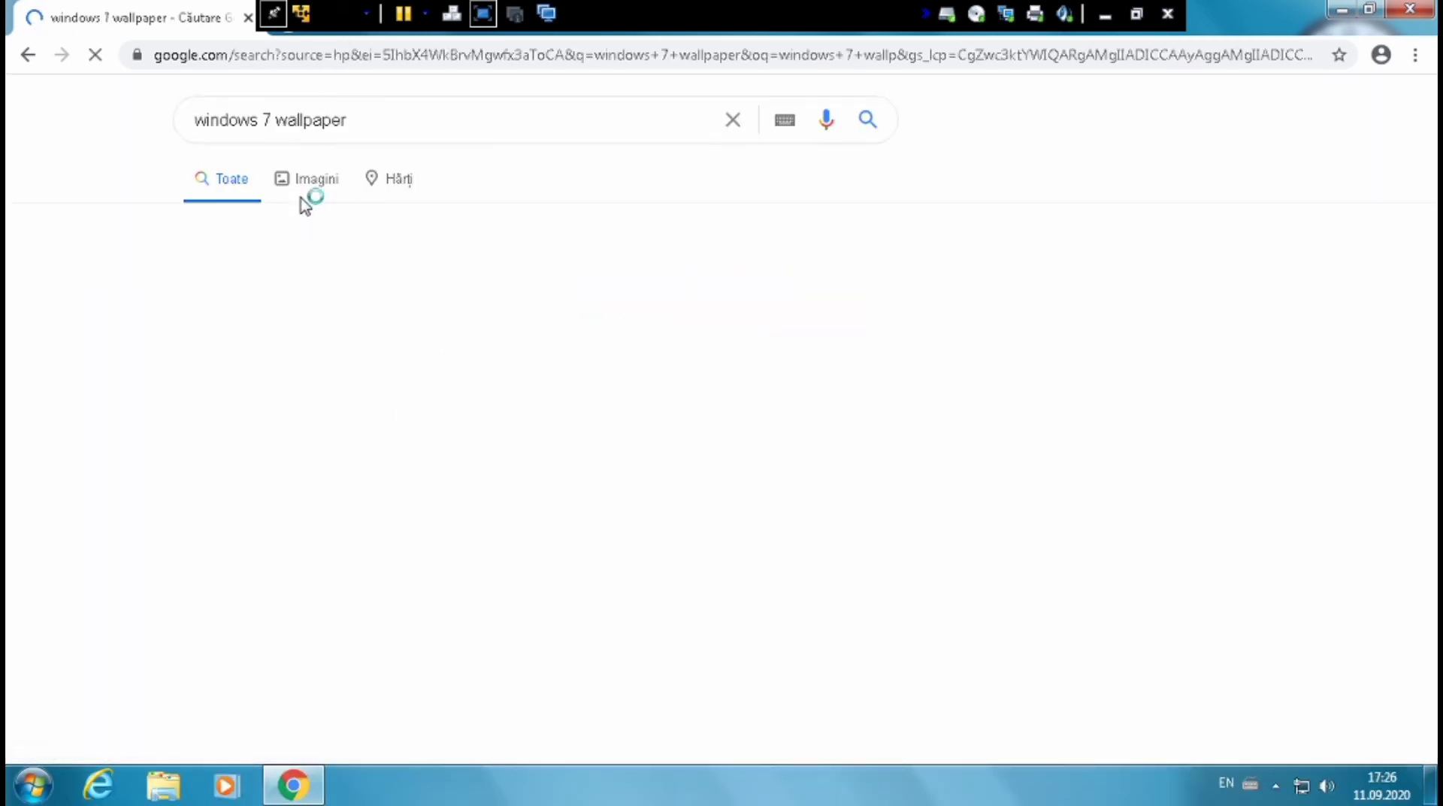
click(307, 189)
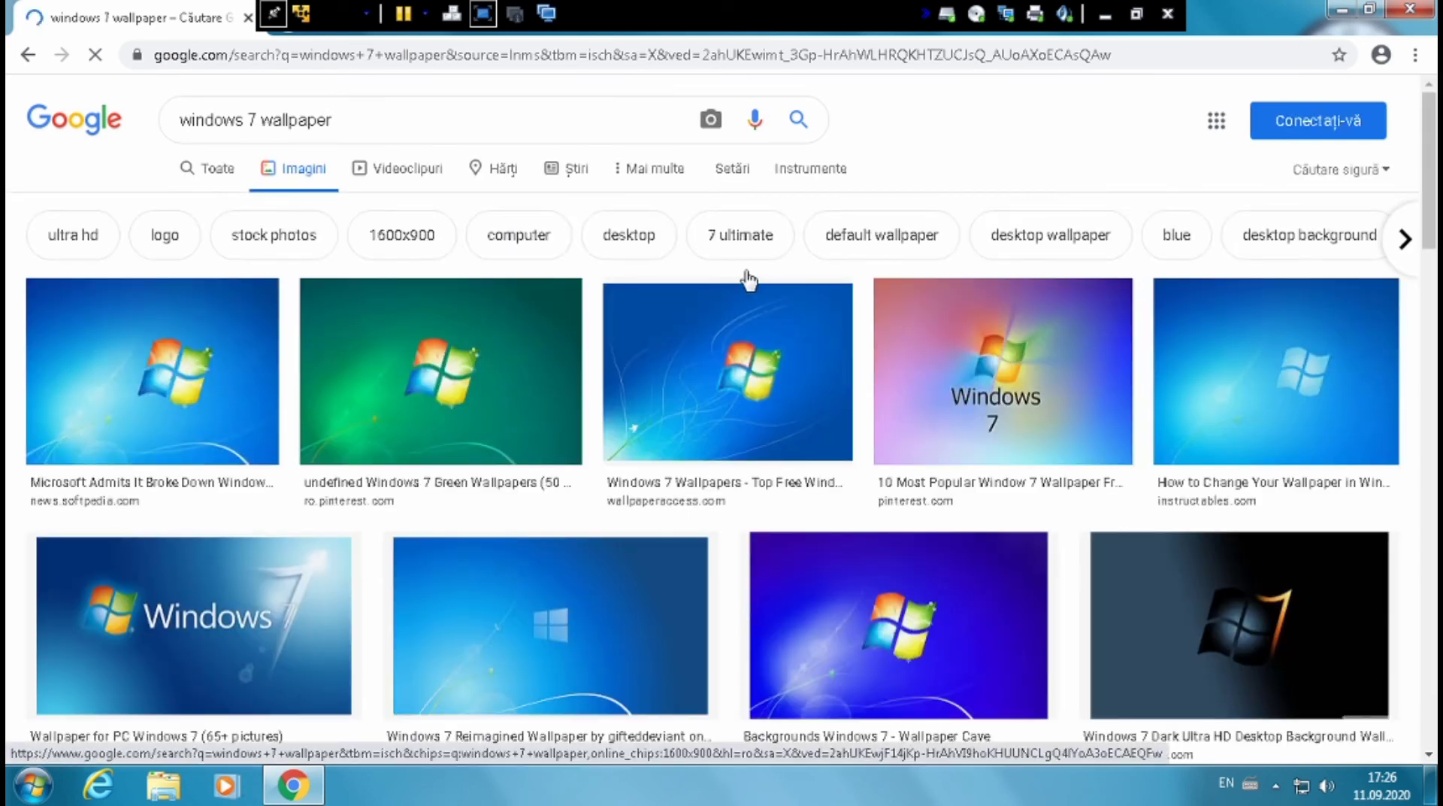
scroll(1432, 173, down, 8)
scroll(116, 199, up, 6)
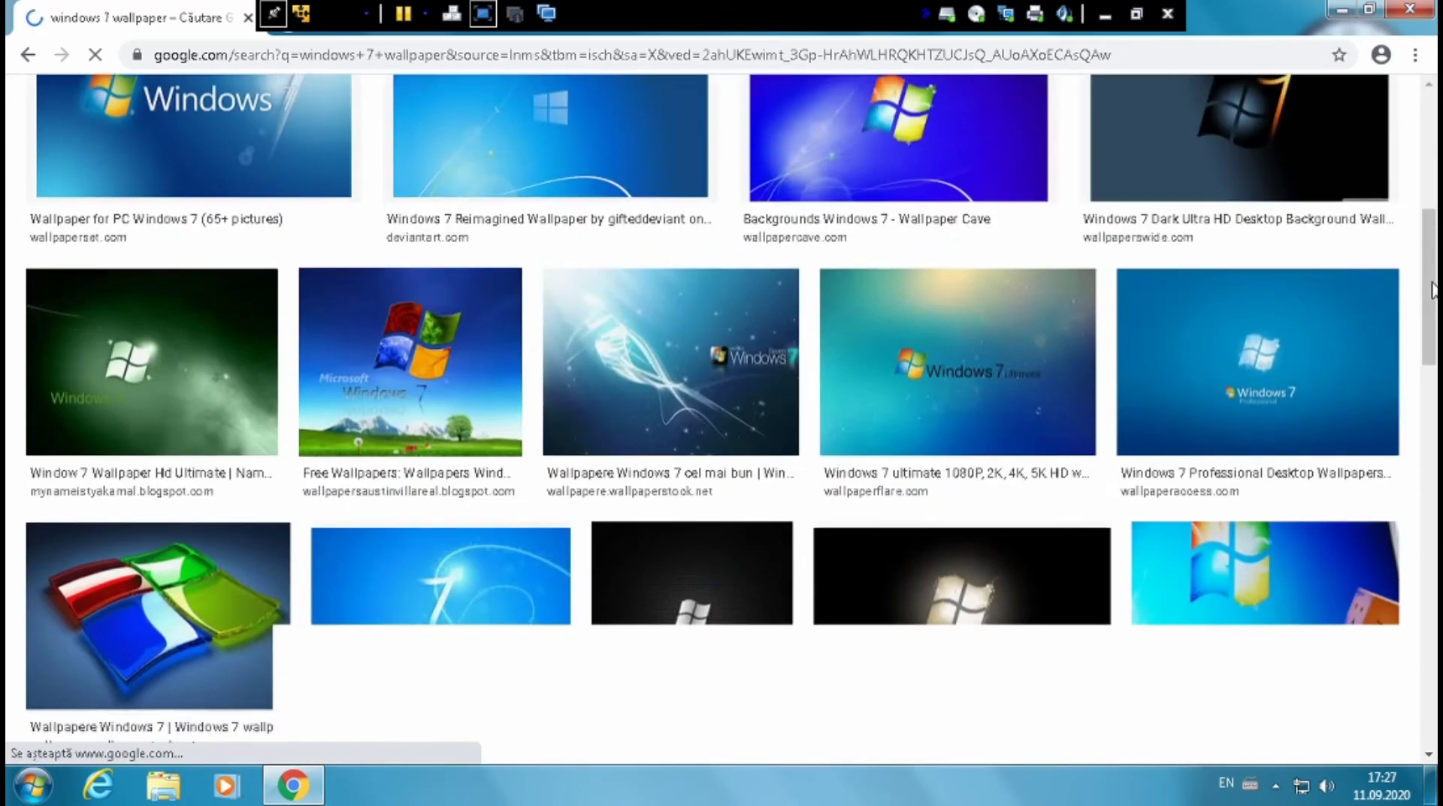